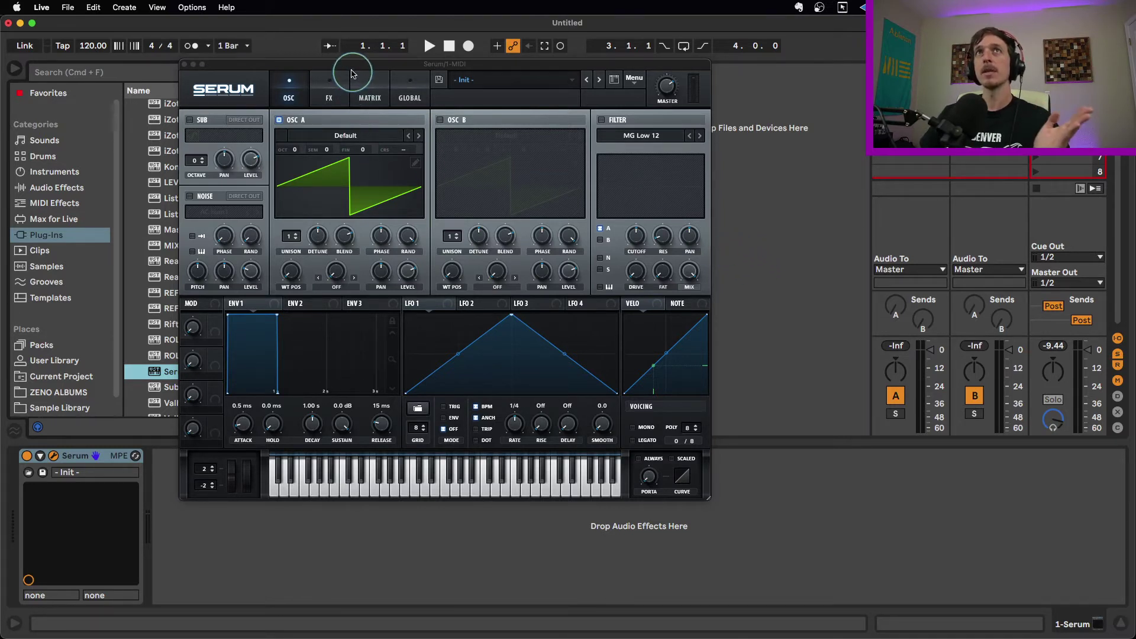
# Open Oscillator A's wavetable editor and paint arch shapes across the wave segments
pyautogui.moveTo(351, 74); pyautogui.dragTo(347, 78)
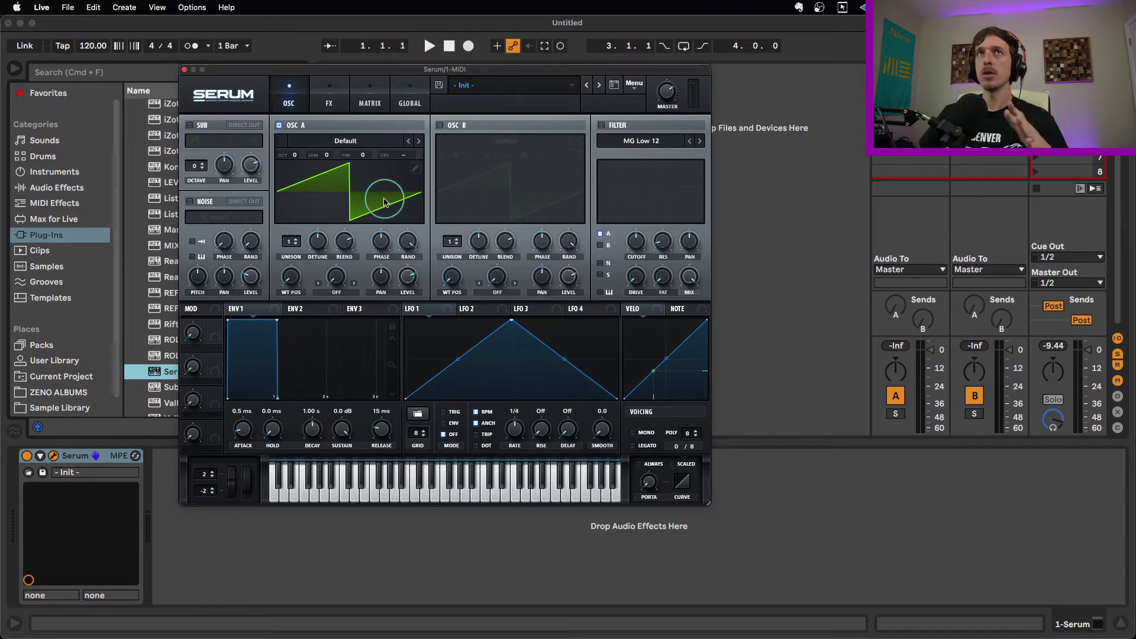
pyautogui.click(415, 170)
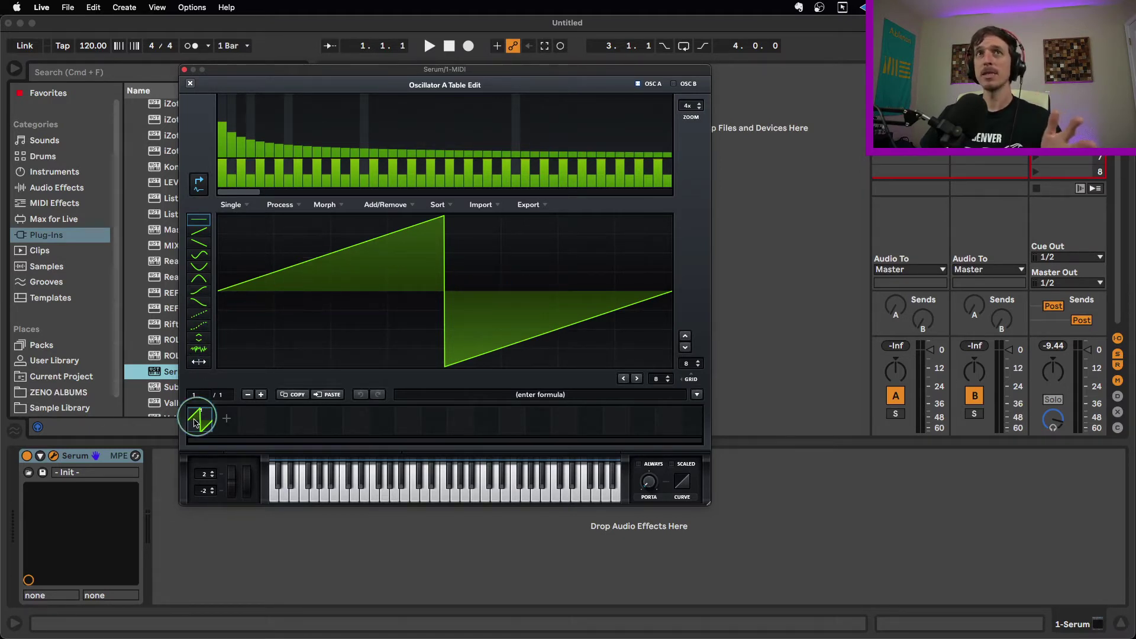
pyautogui.click(198, 279)
pyautogui.click(318, 332)
pyautogui.click(529, 274)
pyautogui.click(589, 262)
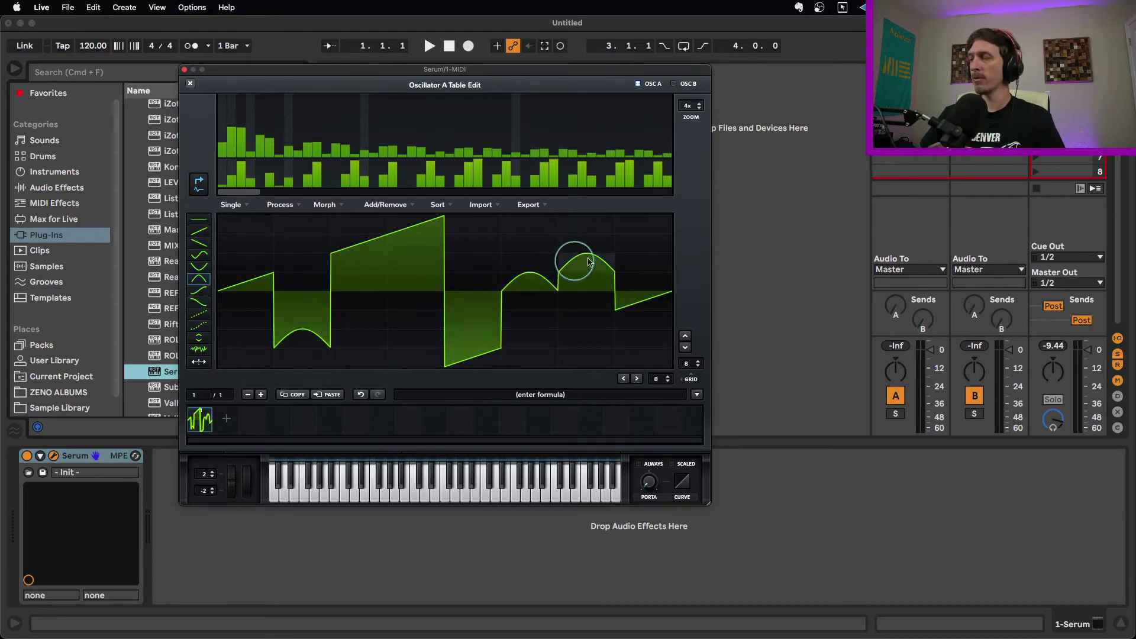
pyautogui.moveTo(589, 262)
pyautogui.mouseDown()
pyautogui.moveTo(609, 246)
pyautogui.moveTo(588, 228)
pyautogui.moveTo(583, 296)
pyautogui.moveTo(347, 255)
pyautogui.moveTo(254, 317)
pyautogui.moveTo(304, 309)
pyautogui.moveTo(292, 337)
pyautogui.moveTo(484, 356)
pyautogui.mouseUp()
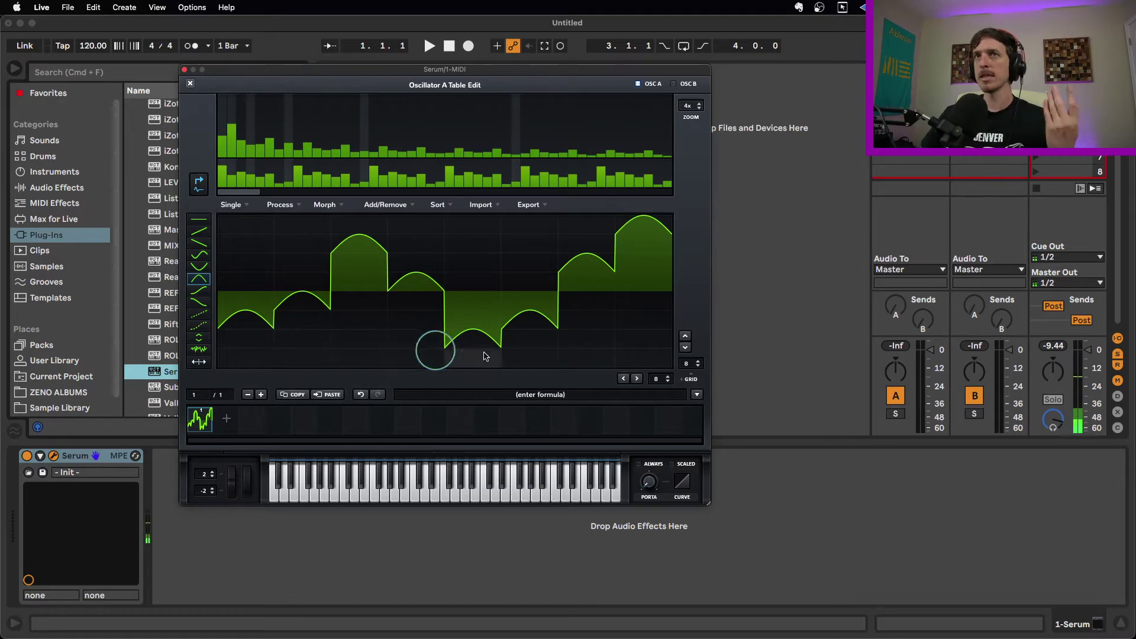
# Set the drawing grid to 16 and paint down-ramps into several cells
pyautogui.click(666, 378)
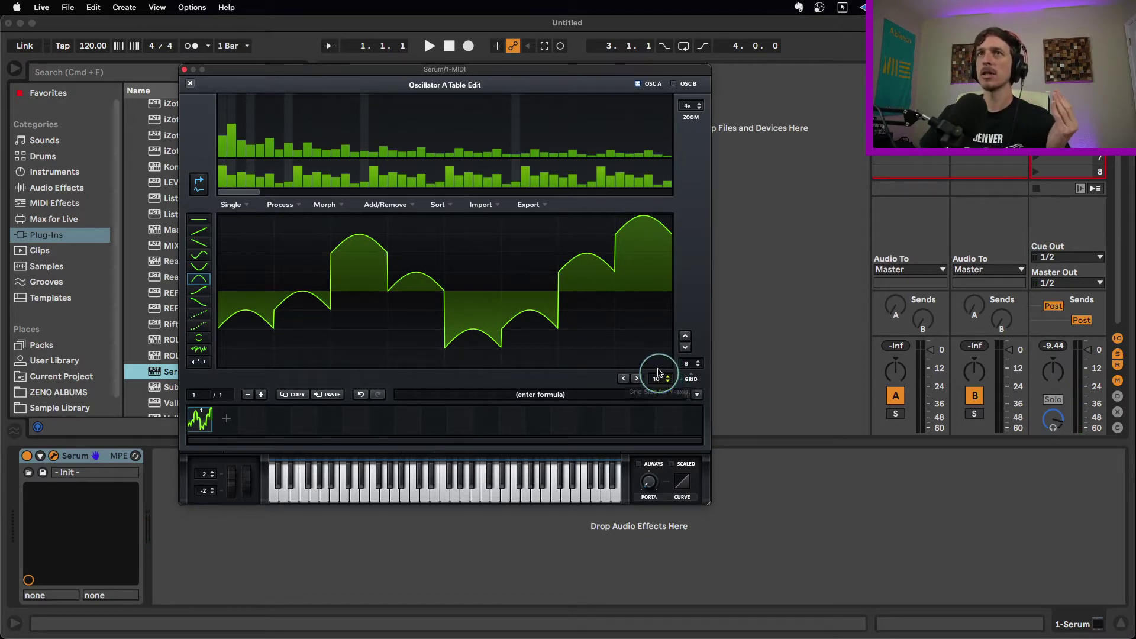
pyautogui.click(199, 243)
pyautogui.moveTo(382, 283)
pyautogui.mouseDown()
pyautogui.moveTo(377, 333)
pyautogui.moveTo(400, 275)
pyautogui.moveTo(441, 261)
pyautogui.mouseUp()
pyautogui.click(545, 257)
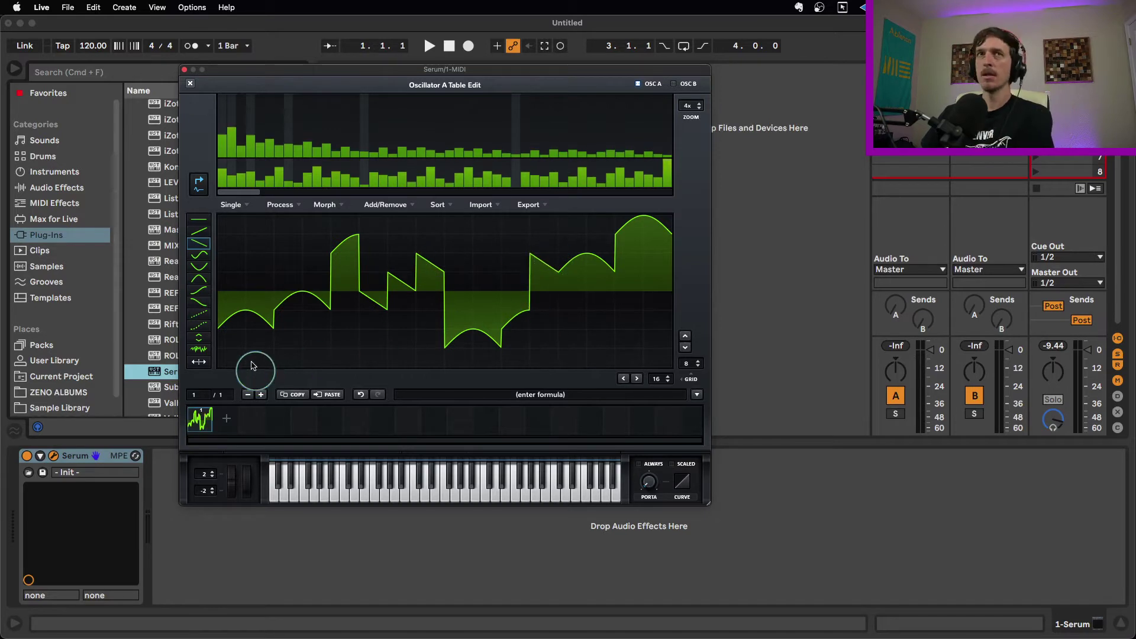
# Add noise bursts into a few cells of the wave
pyautogui.click(198, 349)
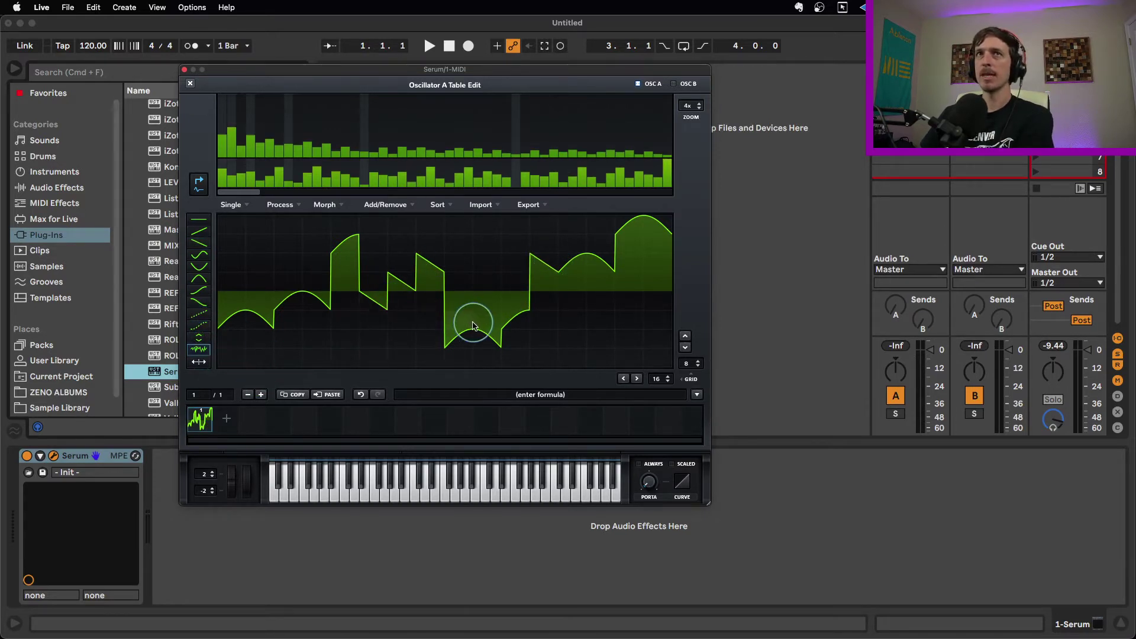
pyautogui.moveTo(473, 325); pyautogui.dragTo(494, 319)
pyautogui.click(612, 265)
pyautogui.moveTo(614, 266); pyautogui.dragTo(629, 261)
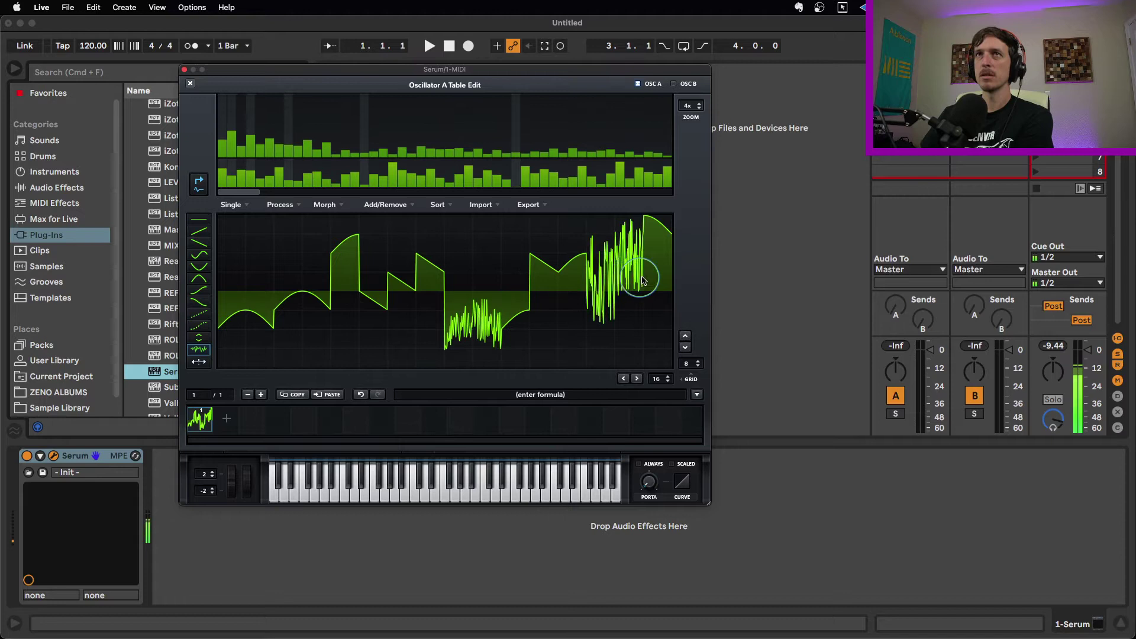
# Shift the whole wave sideways, then paint sine curves into its middle
pyautogui.click(199, 361)
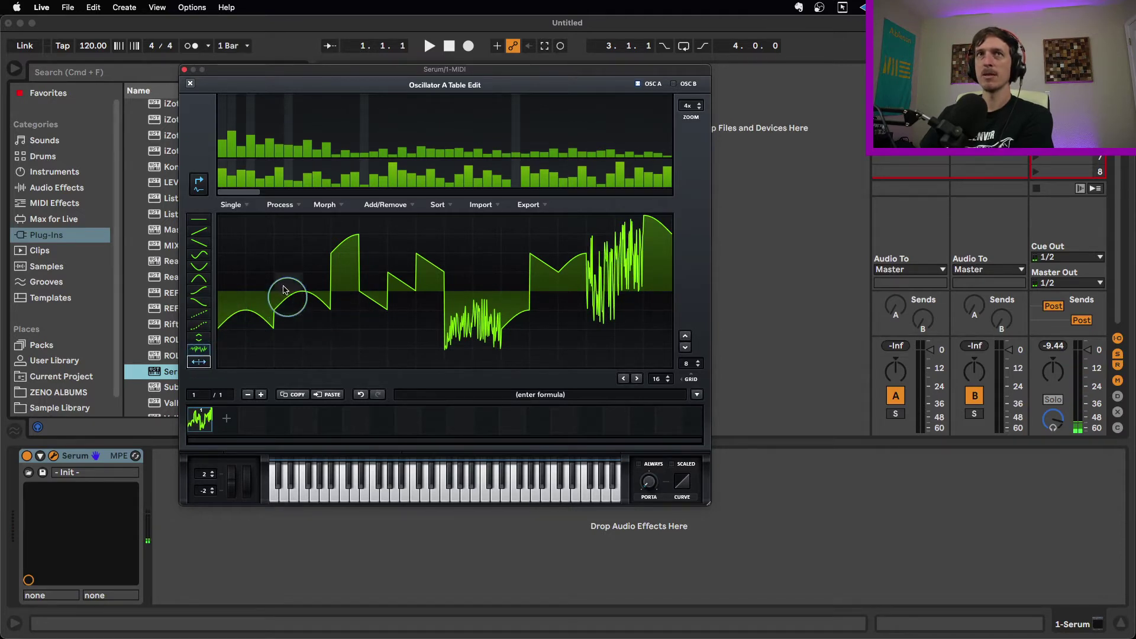
pyautogui.moveTo(284, 291); pyautogui.dragTo(237, 243)
pyautogui.click(199, 255)
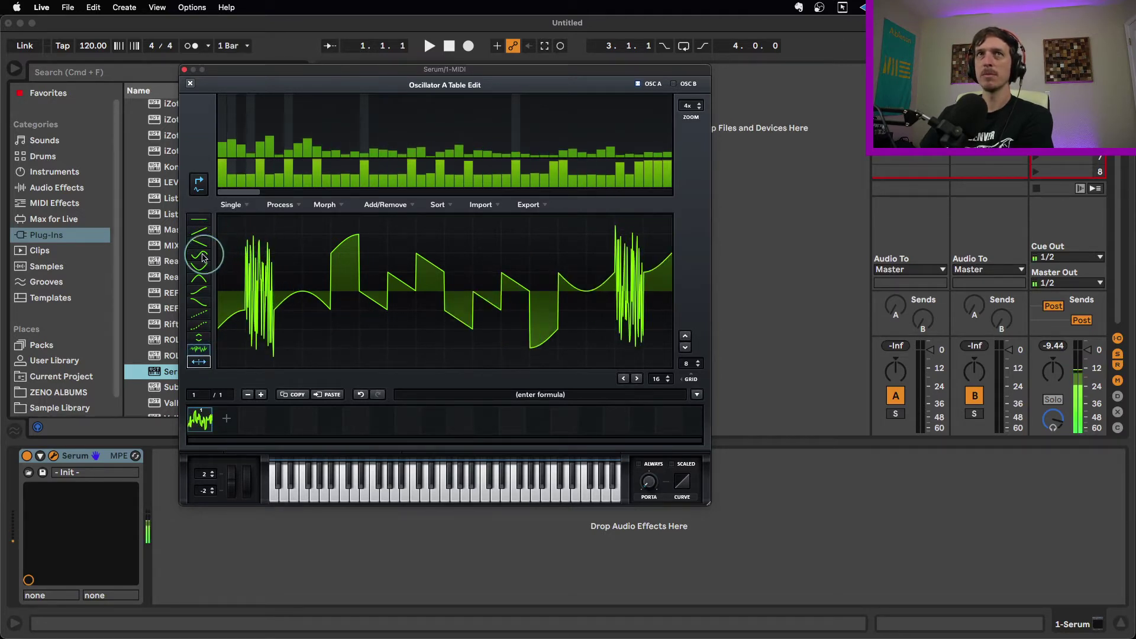
pyautogui.moveTo(486, 248)
pyautogui.mouseDown()
pyautogui.moveTo(401, 322)
pyautogui.moveTo(411, 332)
pyautogui.mouseUp()
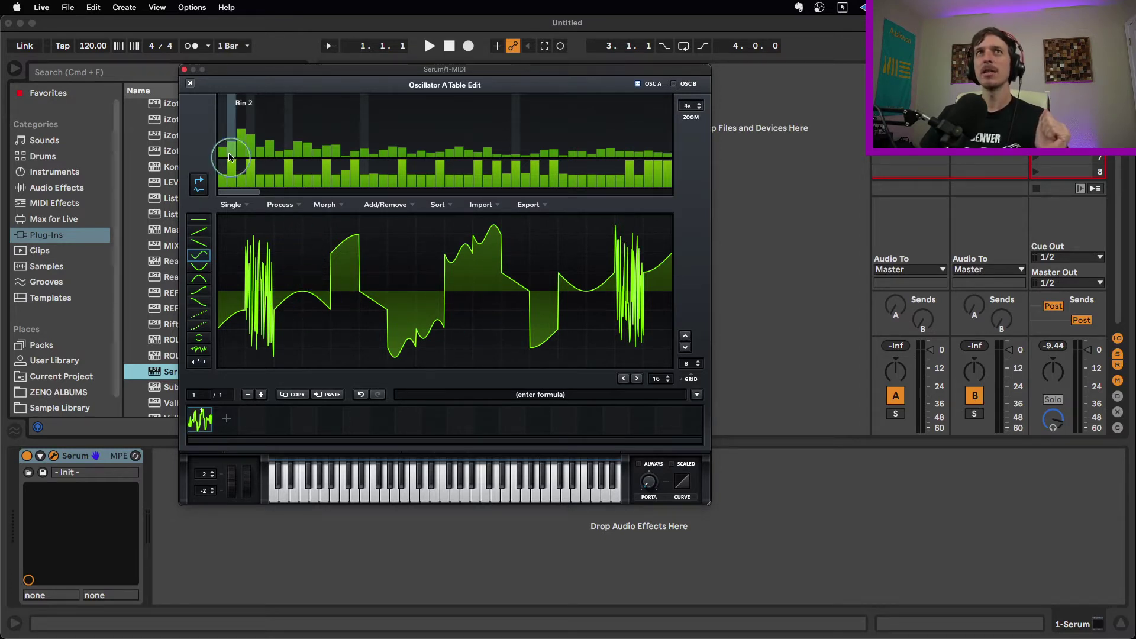
# Boost a low harmonic, then load the Singles > HPF square formula wave
pyautogui.click(290, 127)
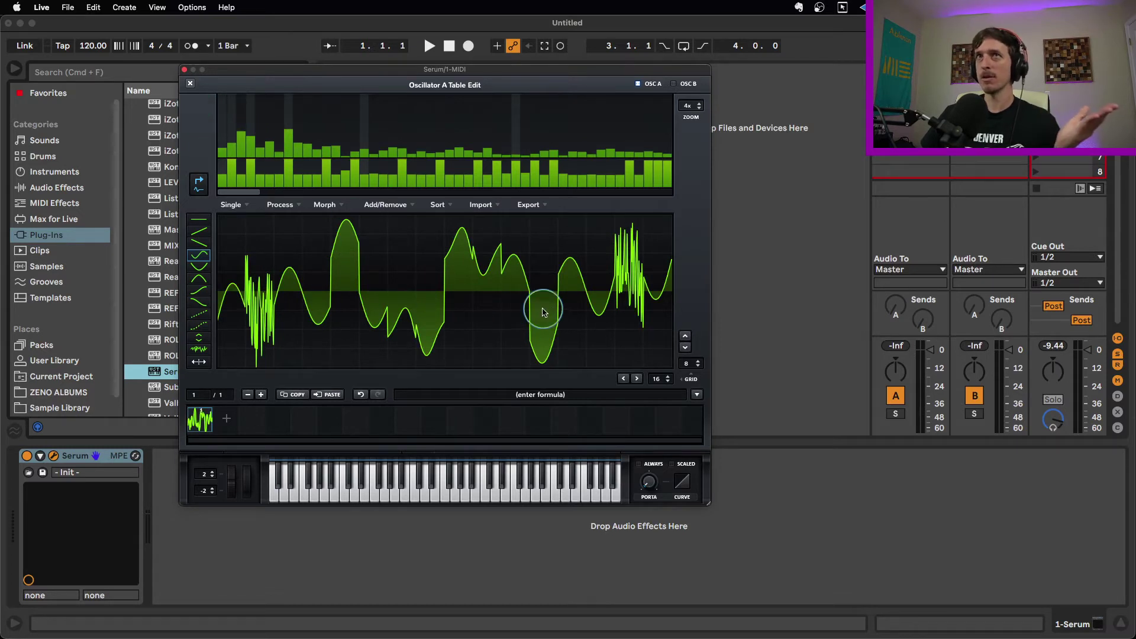
pyautogui.click(697, 395)
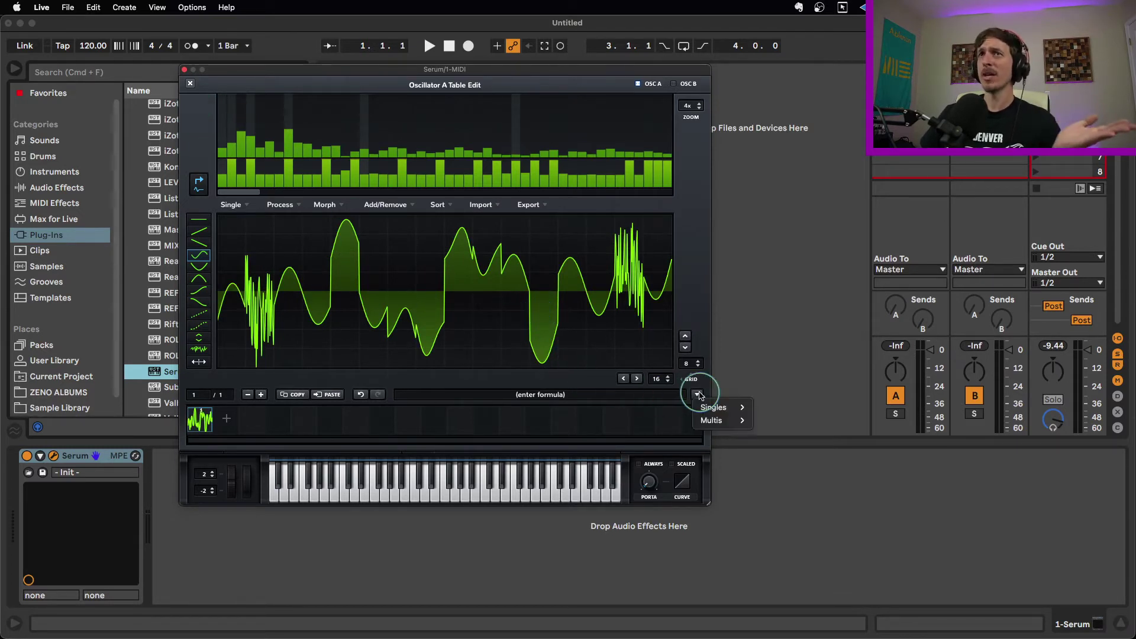
pyautogui.moveTo(713, 407)
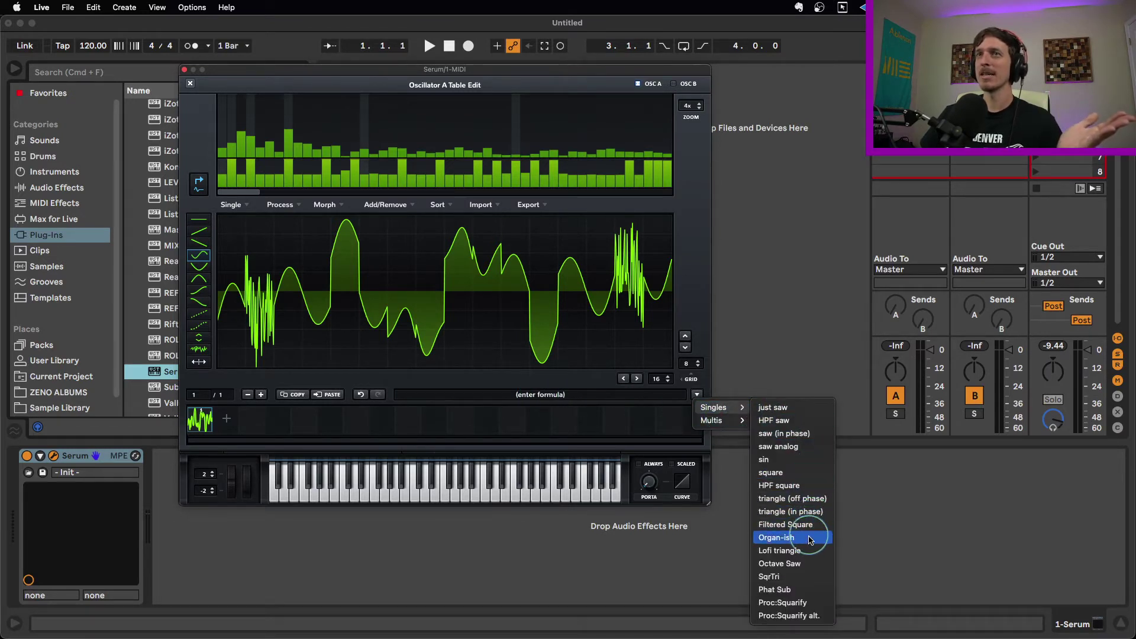
pyautogui.click(807, 487)
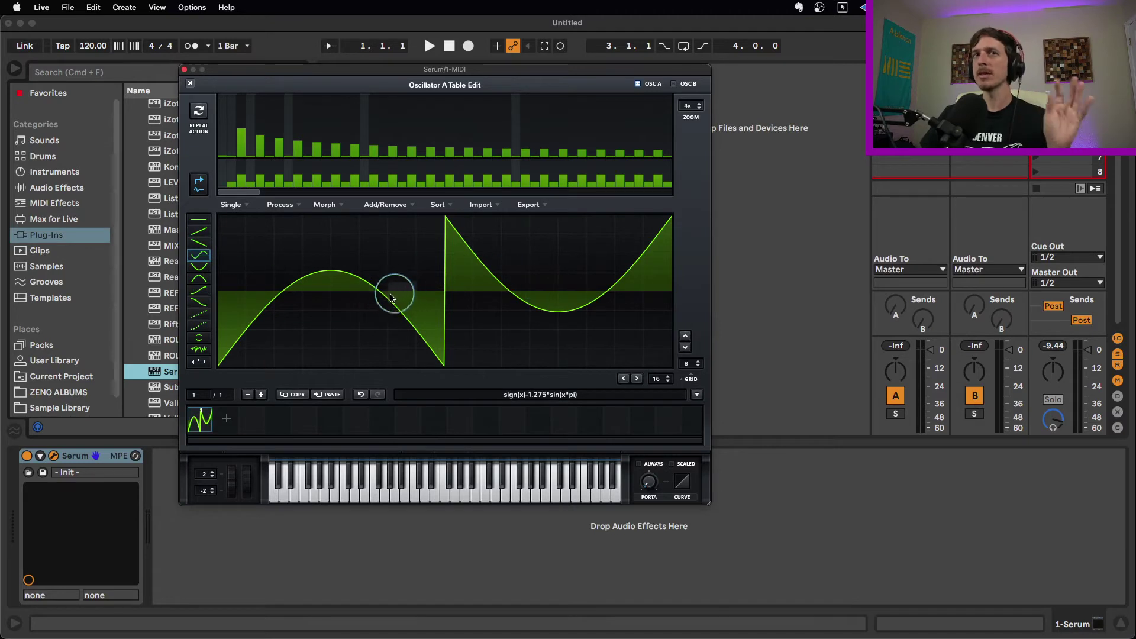
# Carve notches and bumps into the HPF square wave; briefly open the Single menu
pyautogui.moveTo(332, 271); pyautogui.dragTo(317, 297)
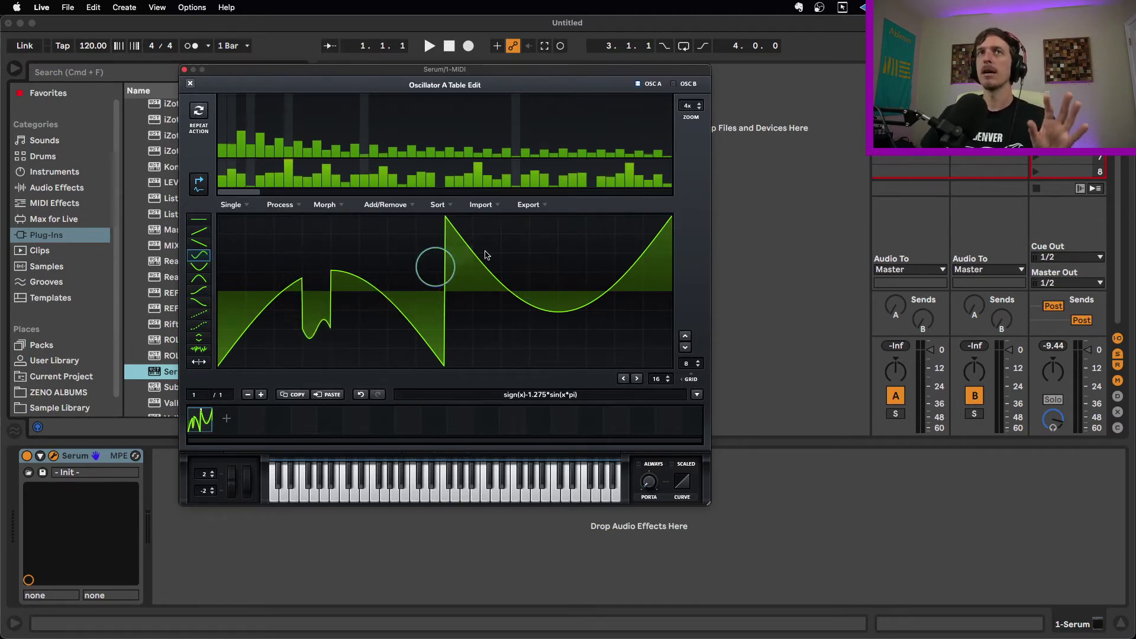
pyautogui.moveTo(591, 299)
pyautogui.mouseDown()
pyautogui.moveTo(510, 242)
pyautogui.moveTo(481, 354)
pyautogui.mouseUp()
pyautogui.moveTo(275, 258); pyautogui.dragTo(292, 254)
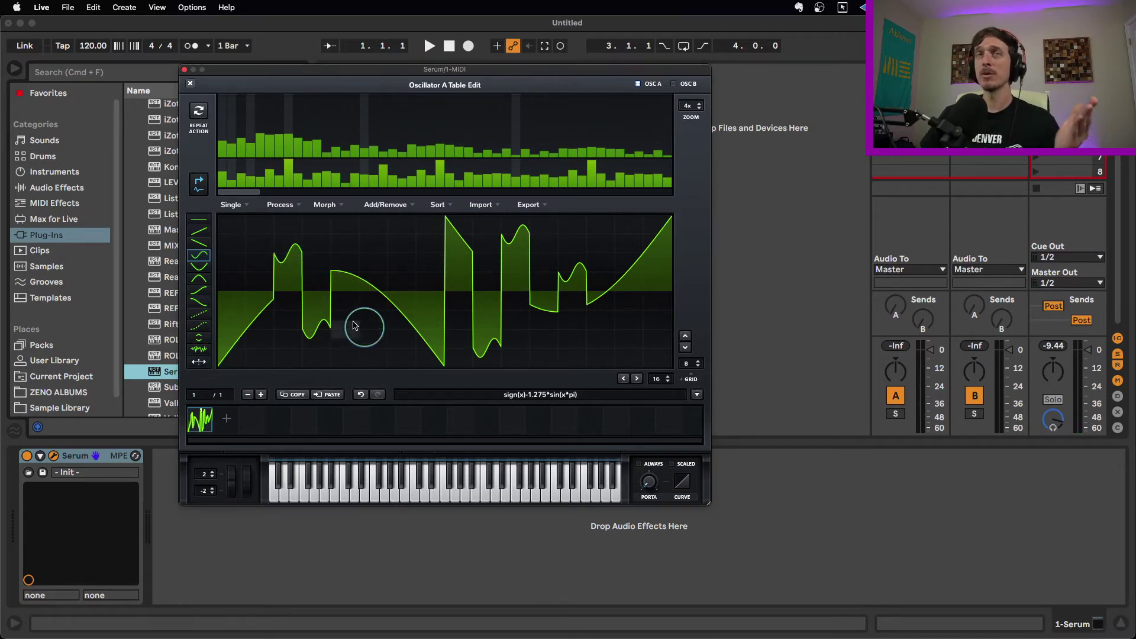
pyautogui.click(230, 204)
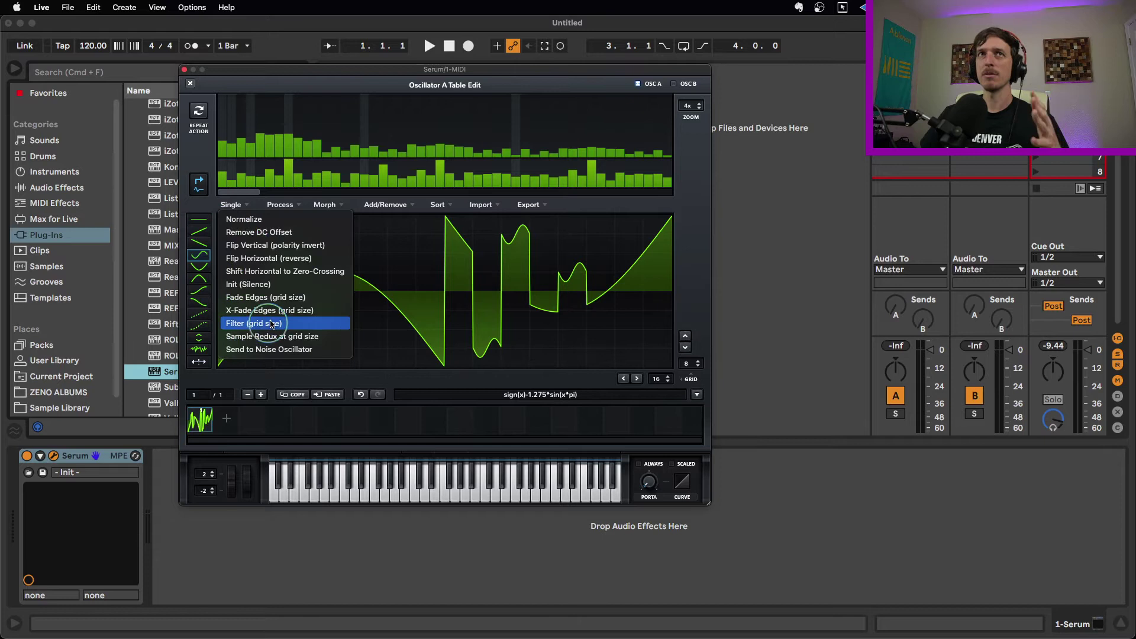
pyautogui.click(241, 205)
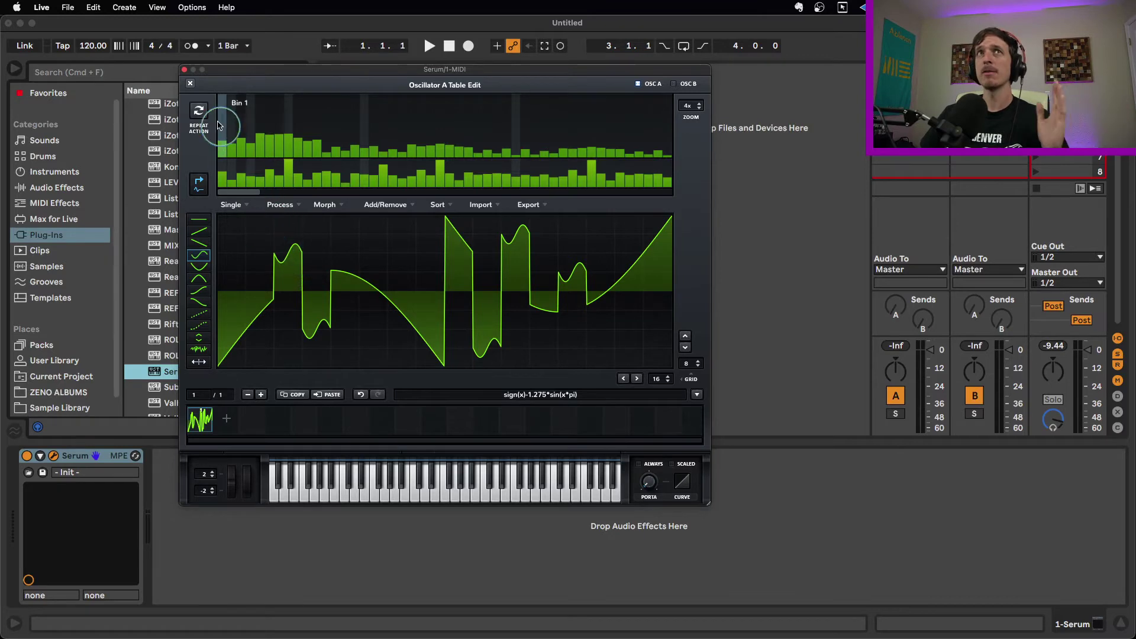
# Close Table Edit, enable Oscillator B and load the Spectral > Monster 4 [SL] wavetable
pyautogui.click(190, 83)
pyautogui.click(441, 125)
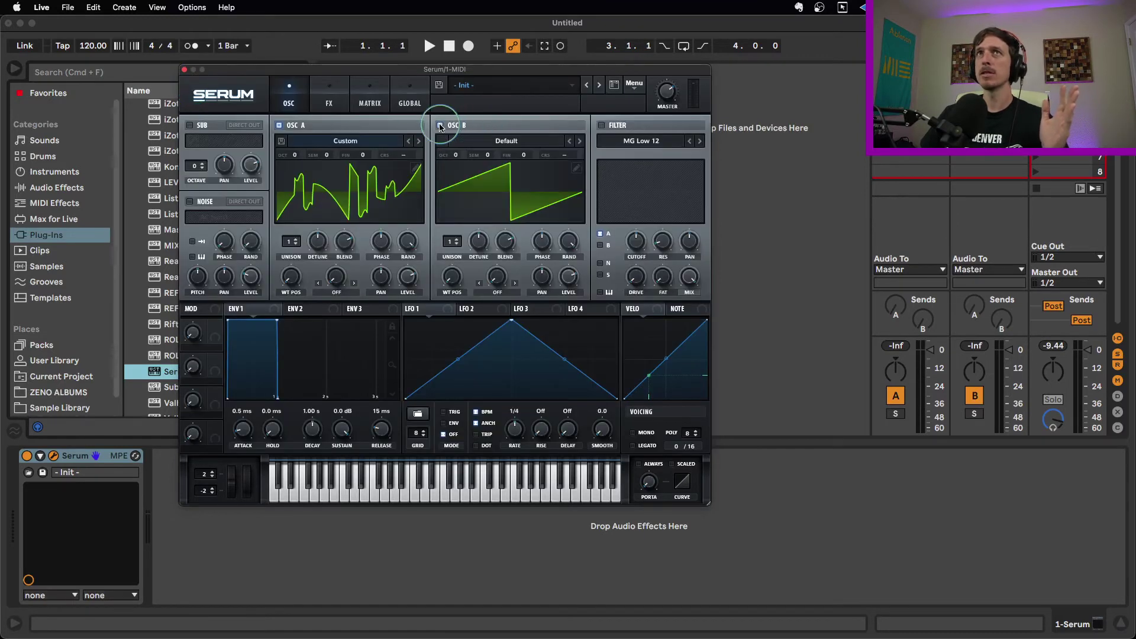
pyautogui.click(479, 138)
pyautogui.moveTo(508, 182)
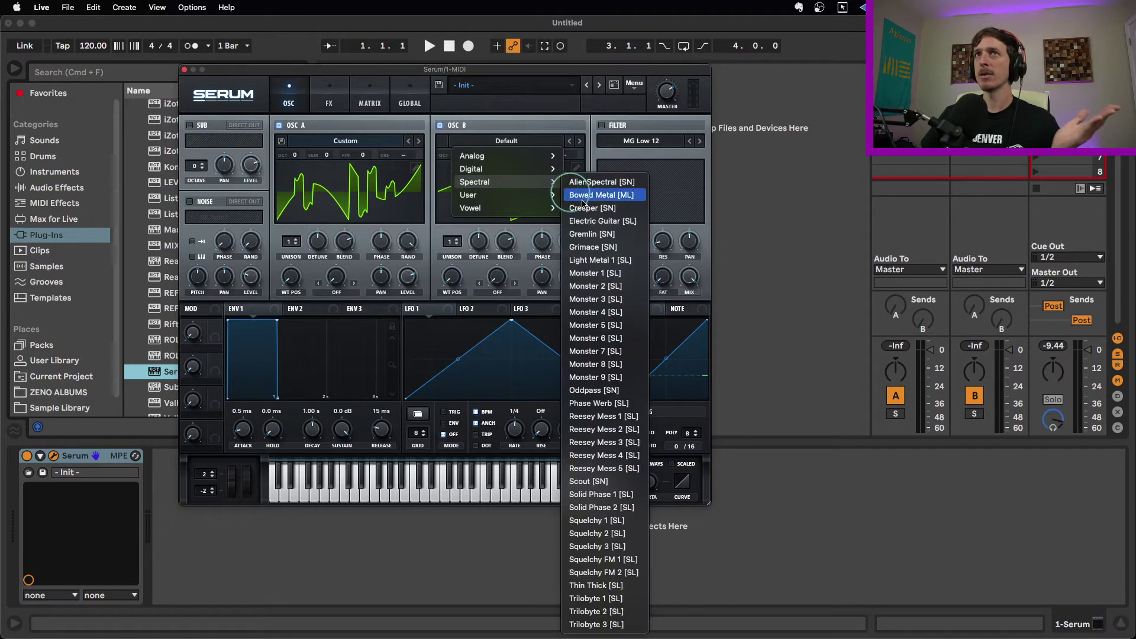
pyautogui.click(616, 312)
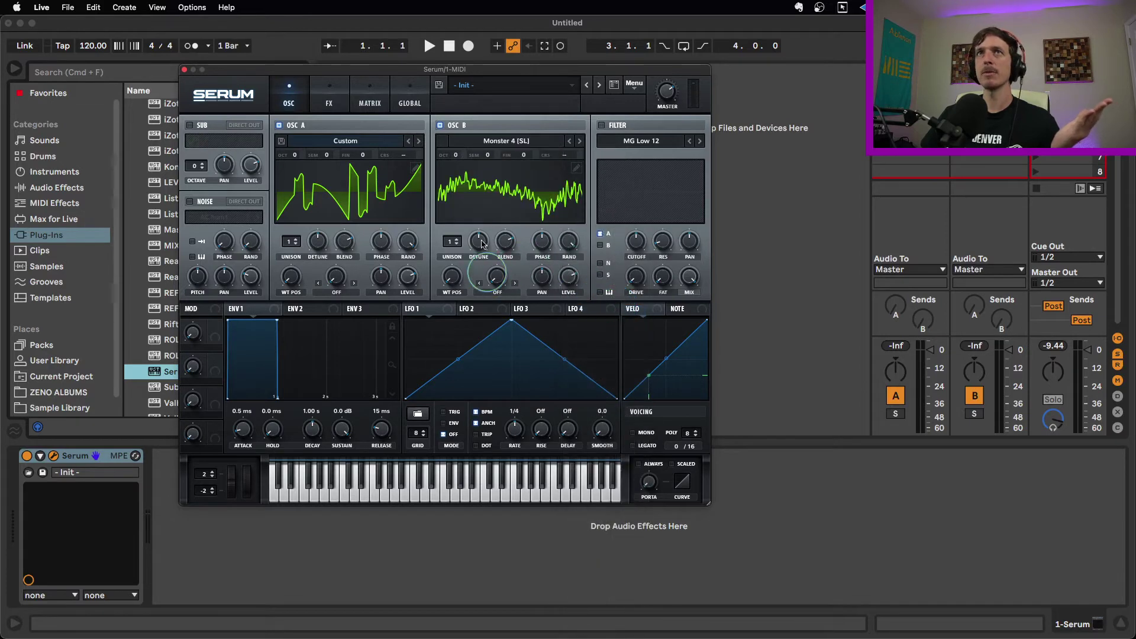
# View Oscillator B in 3D with WT POS at 256, then disable B and reopen Oscillator A's editor
pyautogui.click(484, 197)
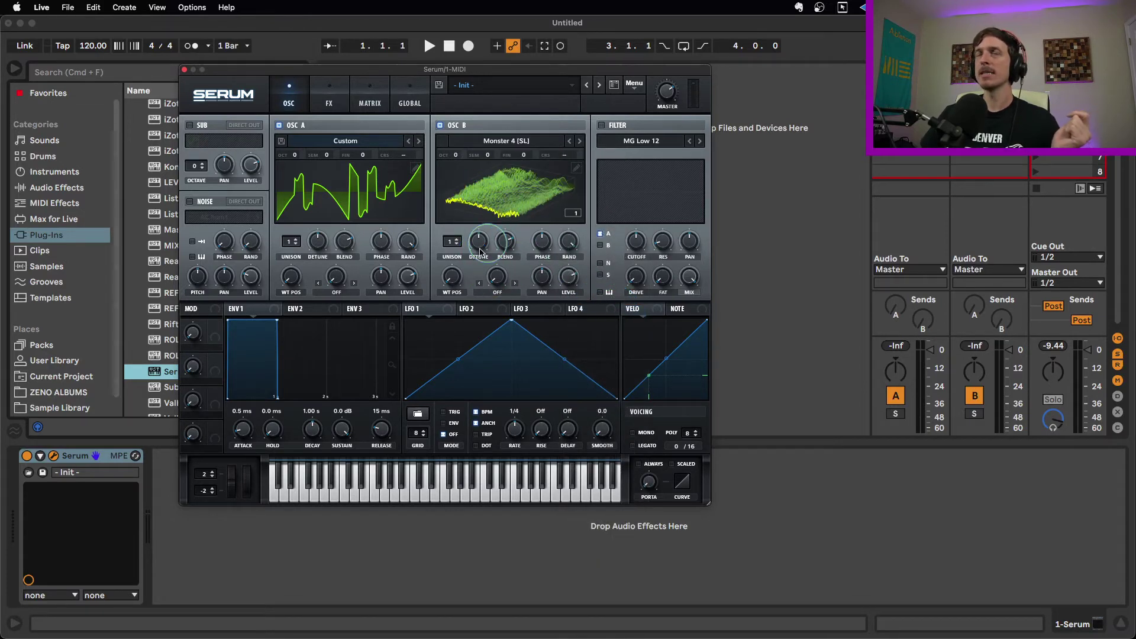
pyautogui.click(454, 279)
pyautogui.moveTo(453, 287)
pyautogui.mouseDown()
pyautogui.moveTo(448, 128)
pyautogui.moveTo(452, 272)
pyautogui.moveTo(456, 175)
pyautogui.moveTo(473, 142)
pyautogui.moveTo(459, 302)
pyautogui.mouseUp()
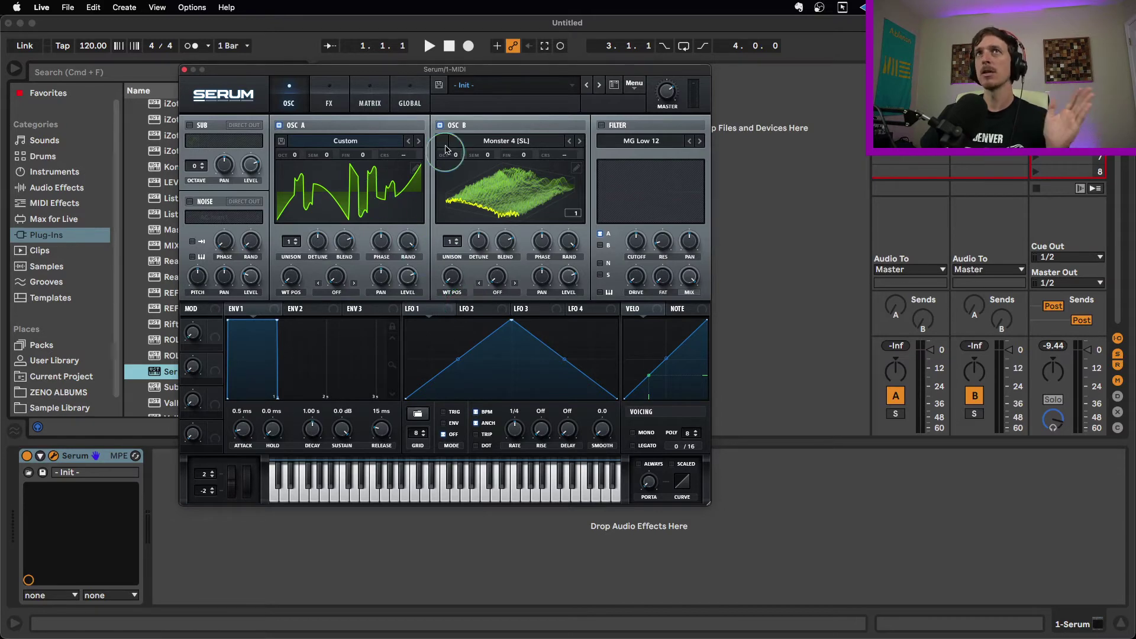
pyautogui.click(438, 125)
pyautogui.click(414, 170)
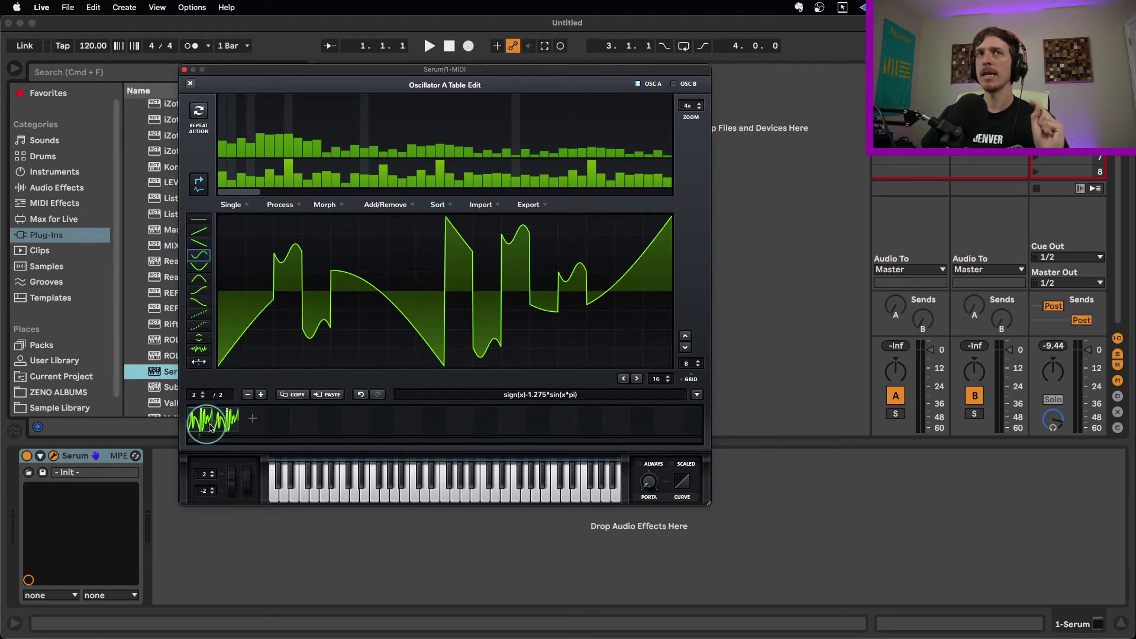
# On frame 2, redraw the cells as rolling curves and sine-like humps and wiggles
pyautogui.moveTo(210, 427); pyautogui.dragTo(213, 428)
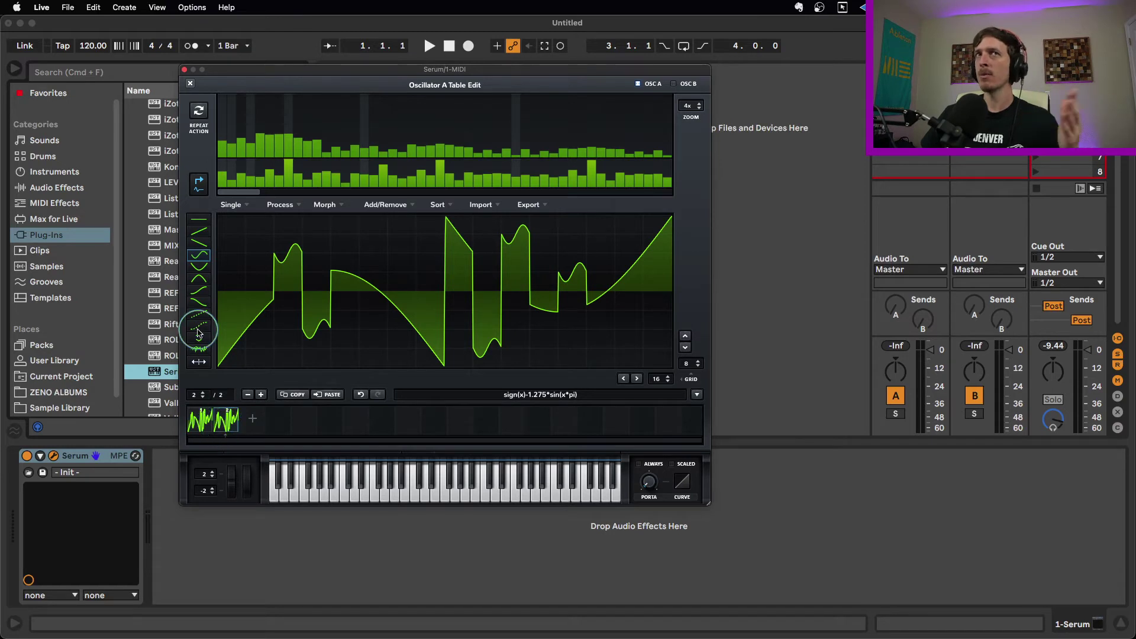
pyautogui.click(208, 291)
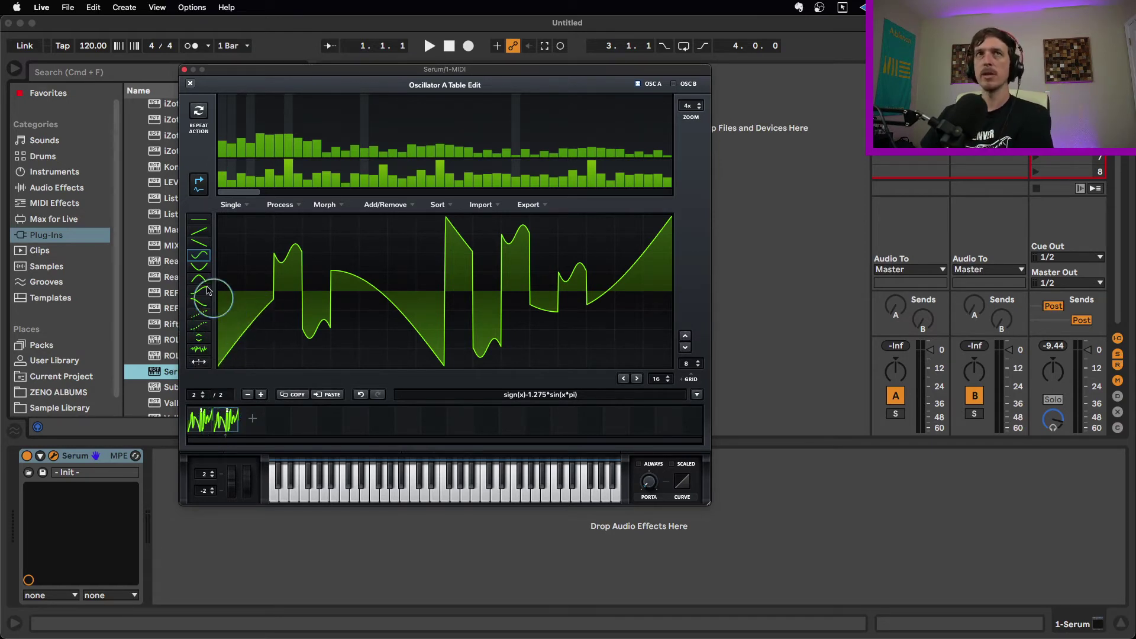
pyautogui.moveTo(218, 292)
pyautogui.mouseDown()
pyautogui.moveTo(246, 319)
pyautogui.moveTo(278, 271)
pyautogui.moveTo(406, 255)
pyautogui.mouseUp()
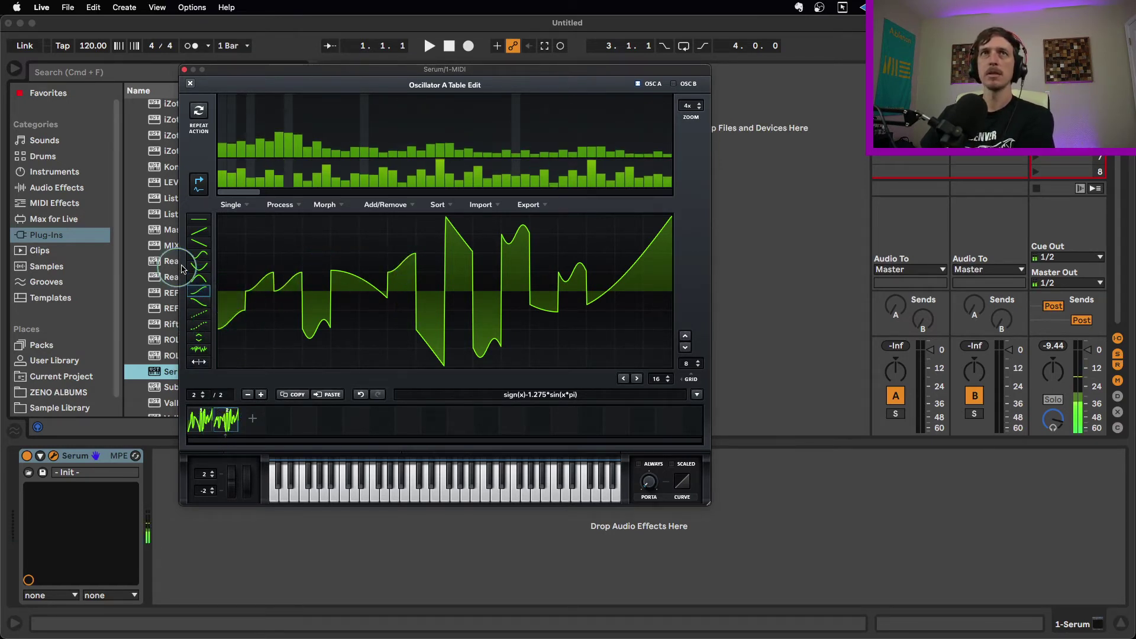
pyautogui.click(199, 256)
pyautogui.click(438, 289)
pyautogui.moveTo(456, 291)
pyautogui.mouseDown()
pyautogui.moveTo(635, 306)
pyautogui.moveTo(562, 241)
pyautogui.mouseUp()
pyautogui.click(413, 357)
pyautogui.moveTo(413, 356); pyautogui.dragTo(238, 249)
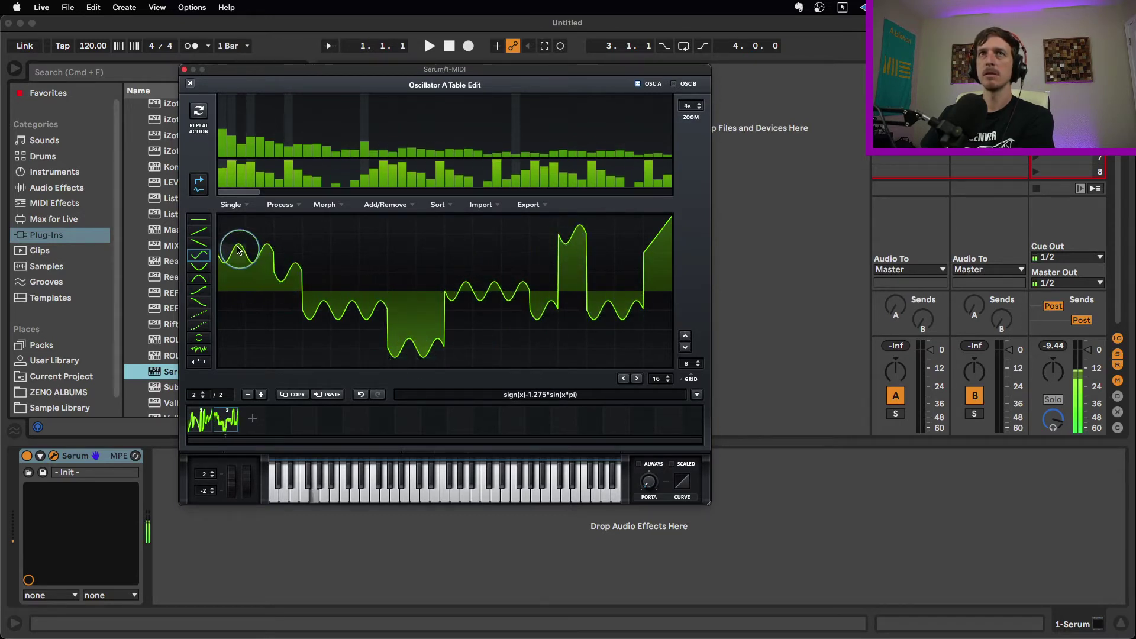
# Add a square hump in the middle and U-shaped dips at the right end
pyautogui.click(199, 338)
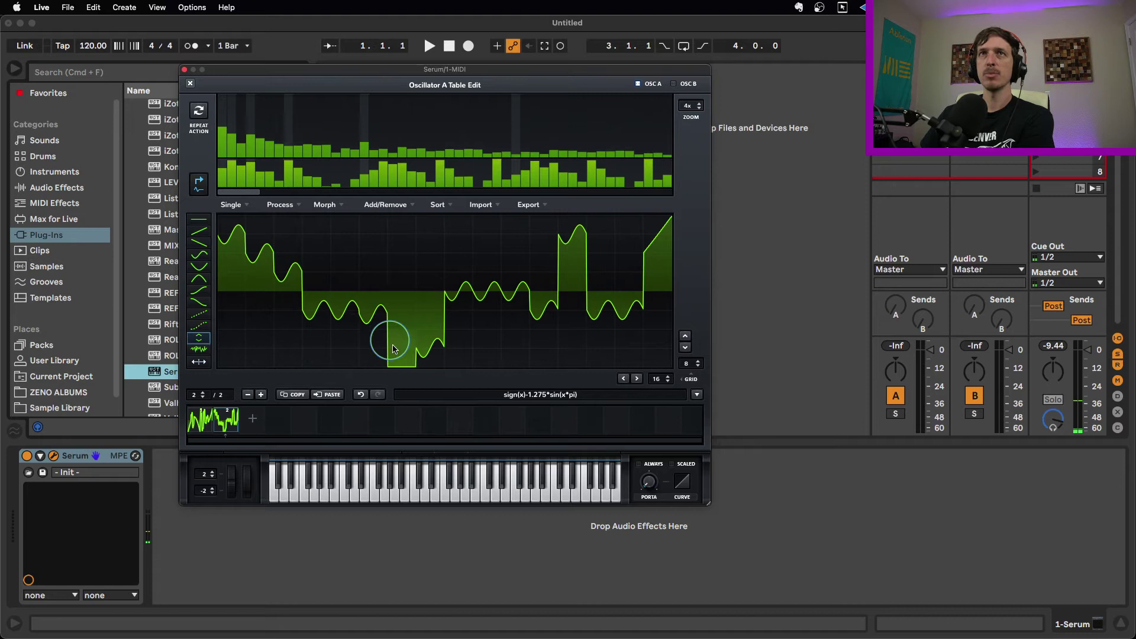
pyautogui.moveTo(393, 343); pyautogui.dragTo(375, 198)
pyautogui.click(199, 266)
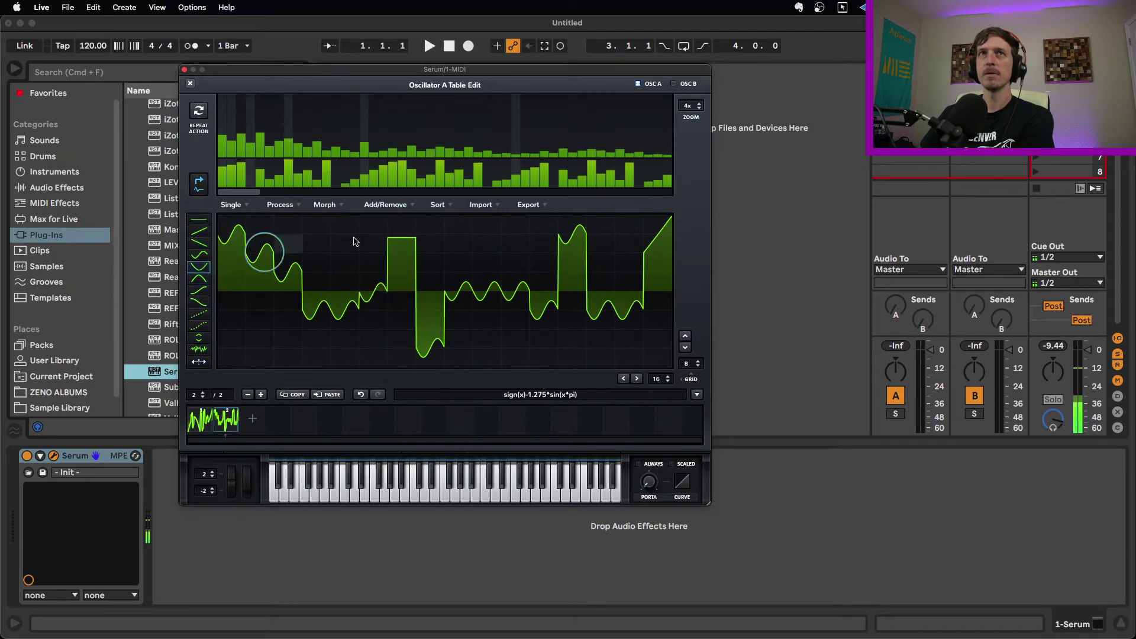
pyautogui.moveTo(591, 320); pyautogui.dragTo(644, 348)
pyautogui.moveTo(195, 421); pyautogui.dragTo(226, 426)
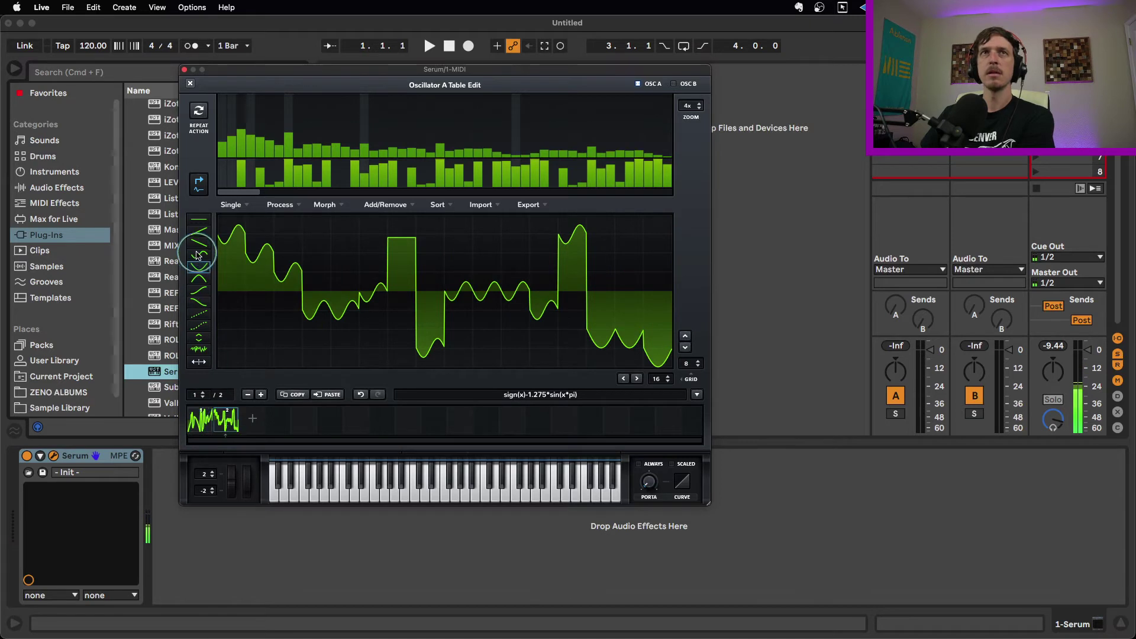
# Adjust the first harmonic, then draw two noise bursts on frame 2's right dip and left hump
pyautogui.click(228, 126)
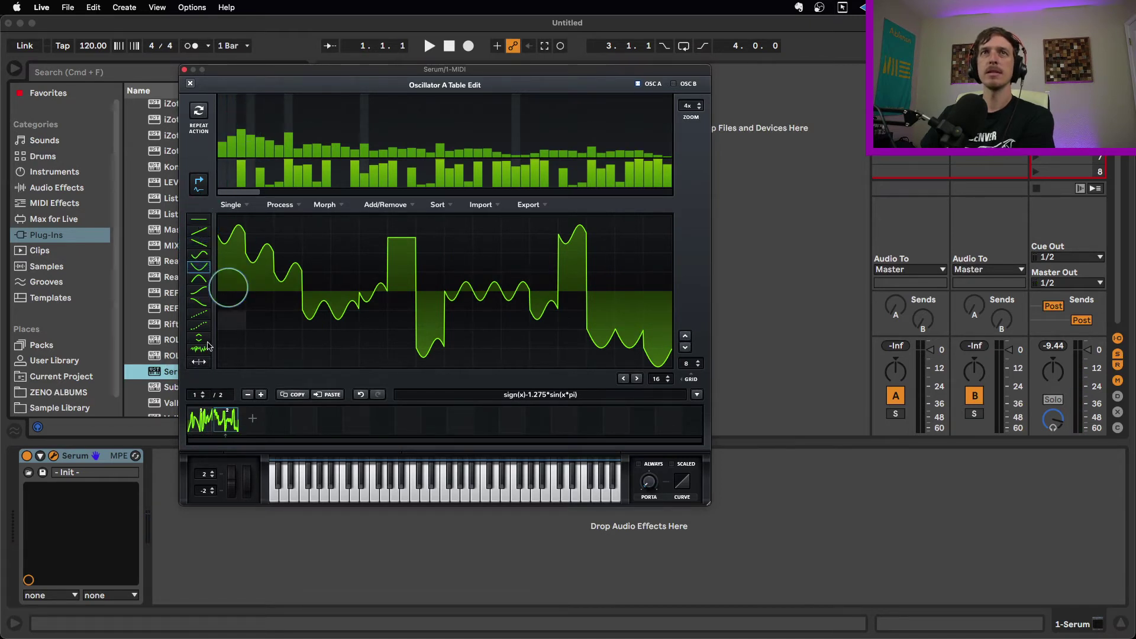
pyautogui.press('Right')
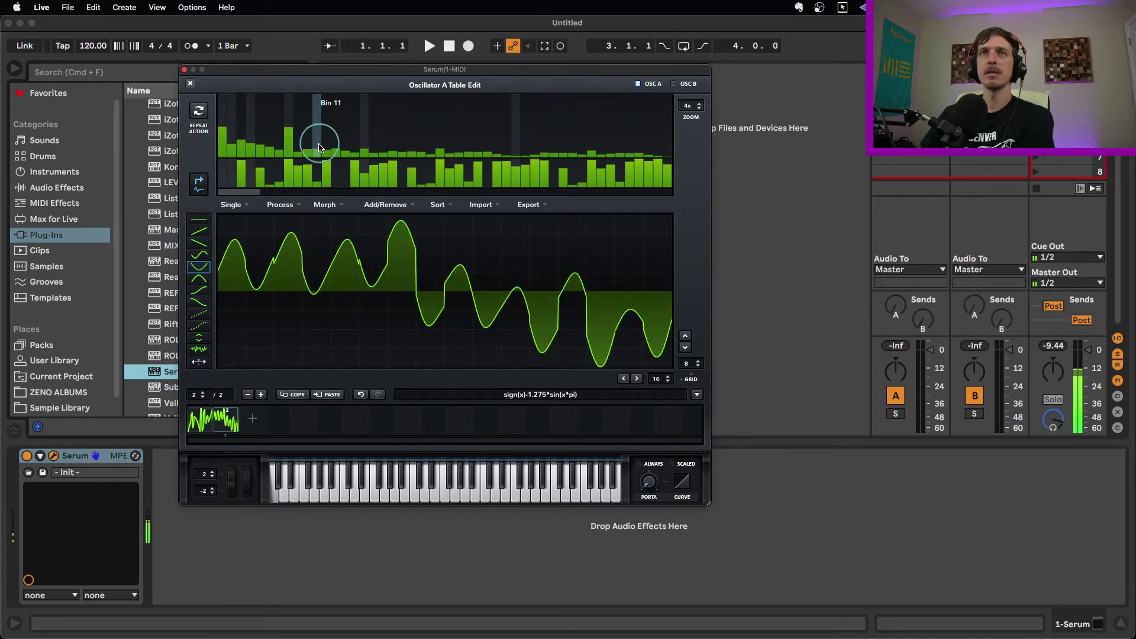
pyautogui.moveTo(202, 423)
pyautogui.mouseDown()
pyautogui.moveTo(228, 428)
pyautogui.moveTo(209, 427)
pyautogui.mouseUp()
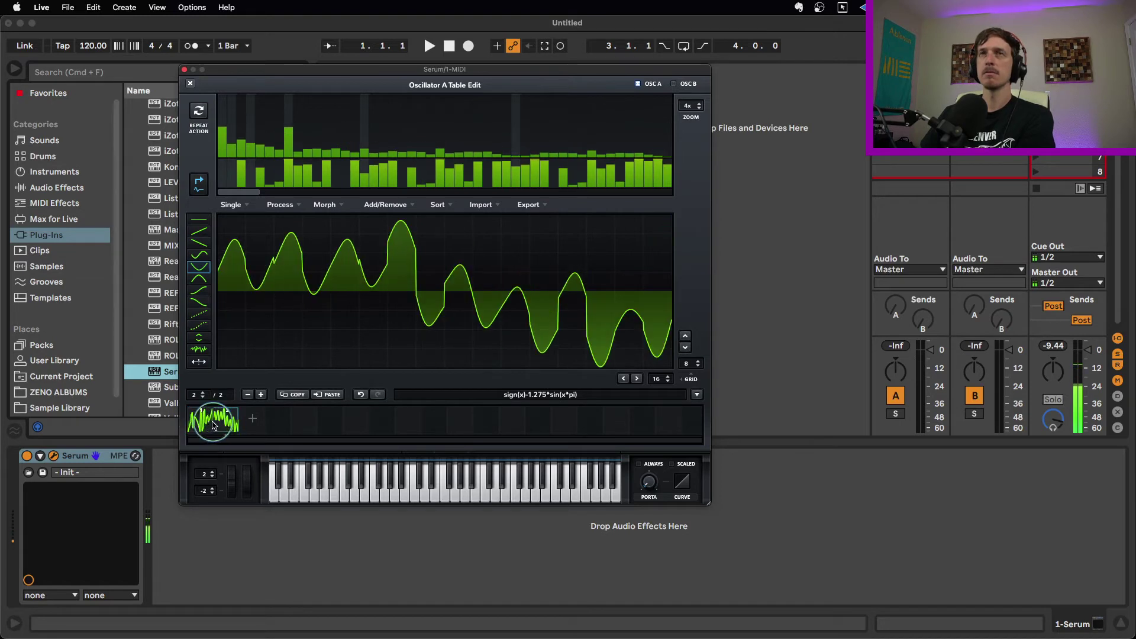
pyautogui.click(199, 349)
pyautogui.moveTo(599, 325)
pyautogui.mouseDown()
pyautogui.moveTo(602, 288)
pyautogui.moveTo(589, 291)
pyautogui.mouseUp()
pyautogui.moveTo(270, 284)
pyautogui.mouseDown()
pyautogui.moveTo(302, 275)
pyautogui.moveTo(279, 290)
pyautogui.moveTo(297, 304)
pyautogui.moveTo(287, 315)
pyautogui.mouseUp()
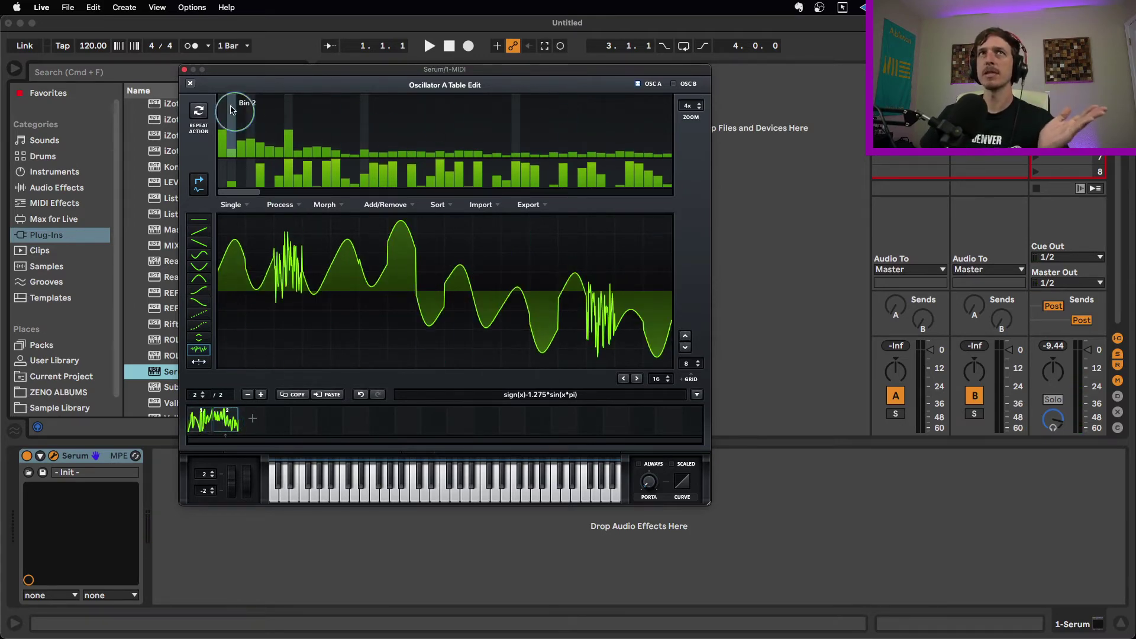
# Close and reopen Oscillator A's table editor, showing frame 1 and selecting both frames
pyautogui.click(191, 84)
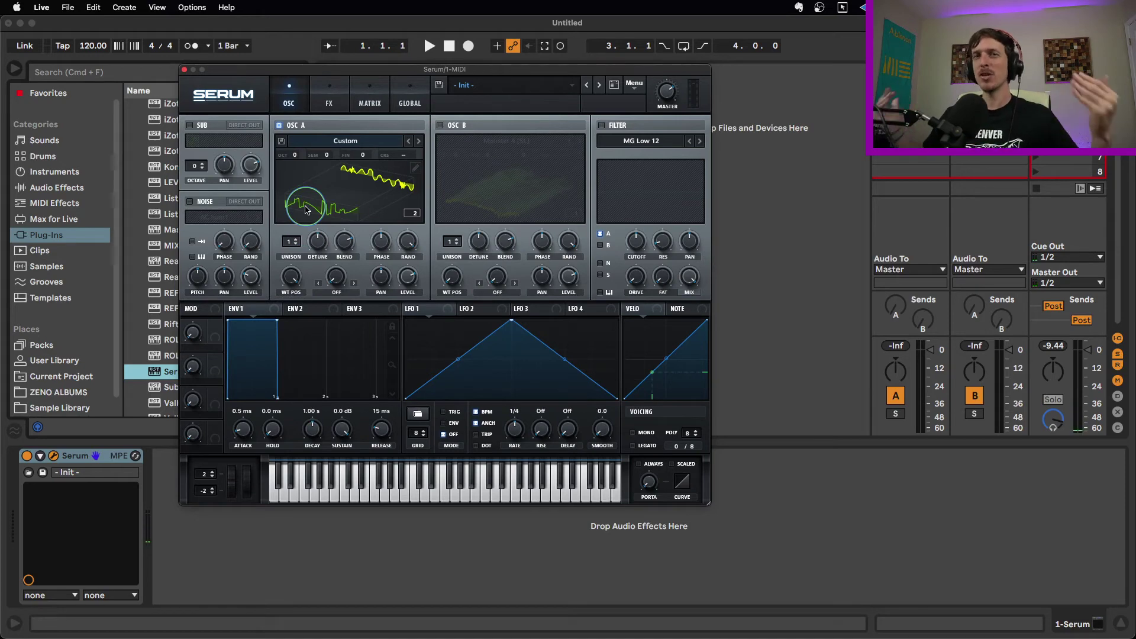
pyautogui.click(415, 169)
pyautogui.click(200, 420)
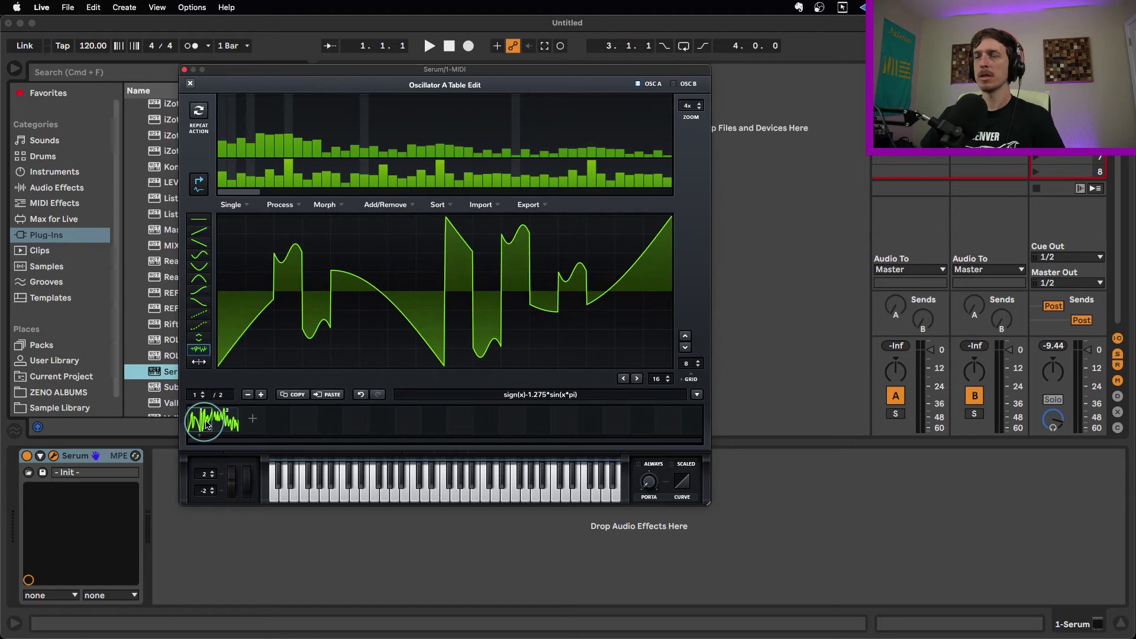
pyautogui.moveTo(225, 421); pyautogui.dragTo(233, 424)
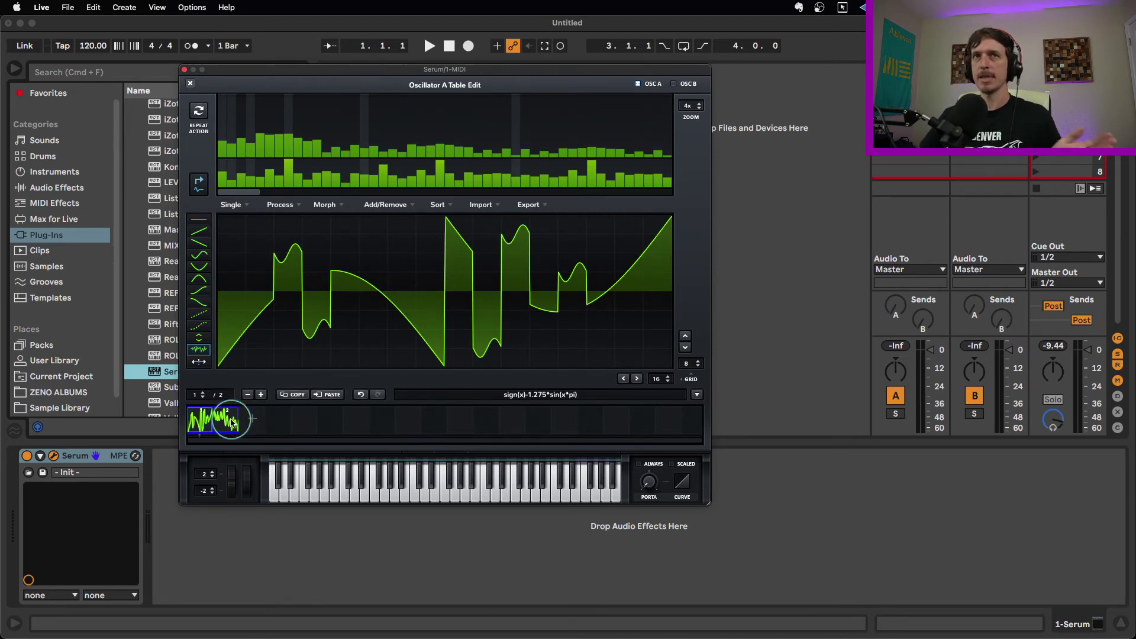
# Apply Morph - Spectral to build 256 frames and scrub through the in-between frames
pyautogui.click(326, 204)
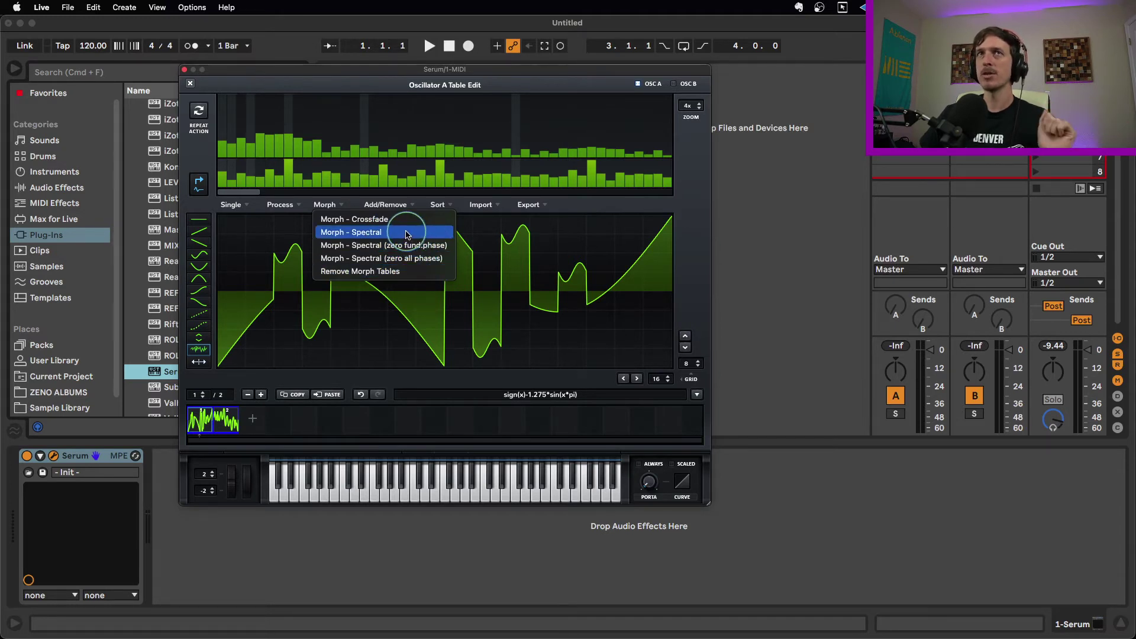
pyautogui.click(406, 234)
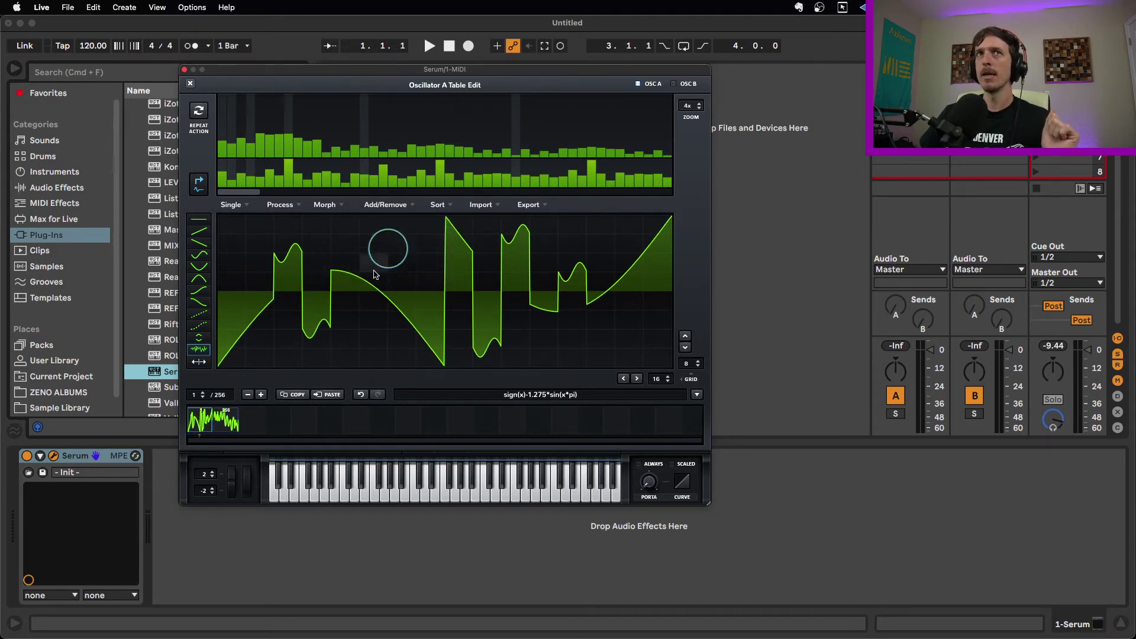
pyautogui.moveTo(198, 422); pyautogui.dragTo(227, 425)
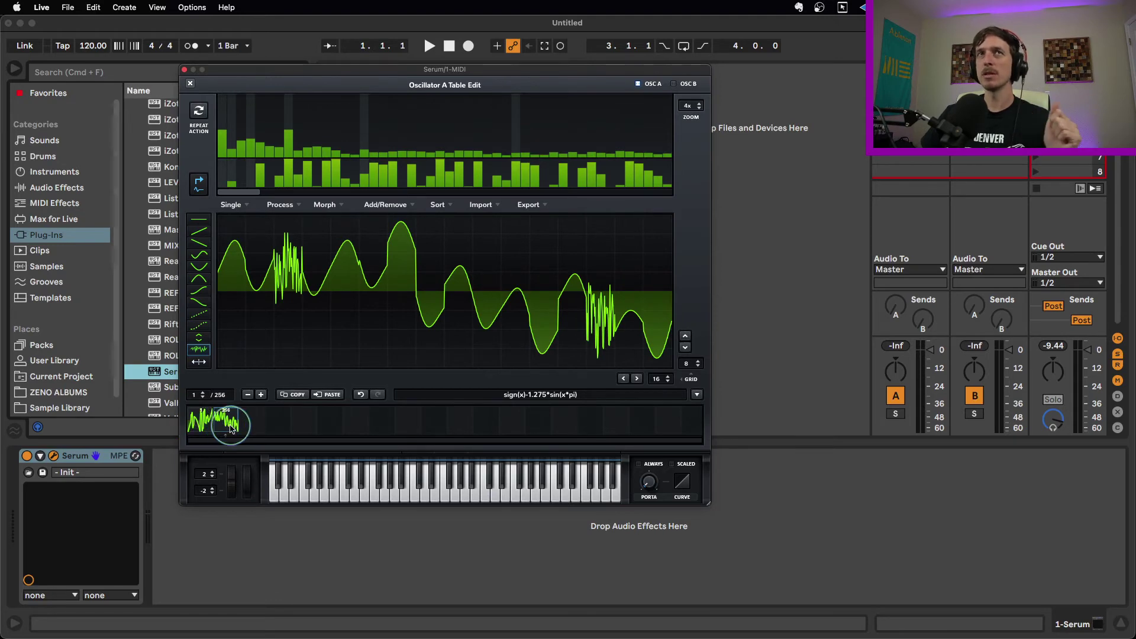
# Close the editor and sweep Osc A's WT POS down to about 203, then up to 249
pyautogui.click(190, 83)
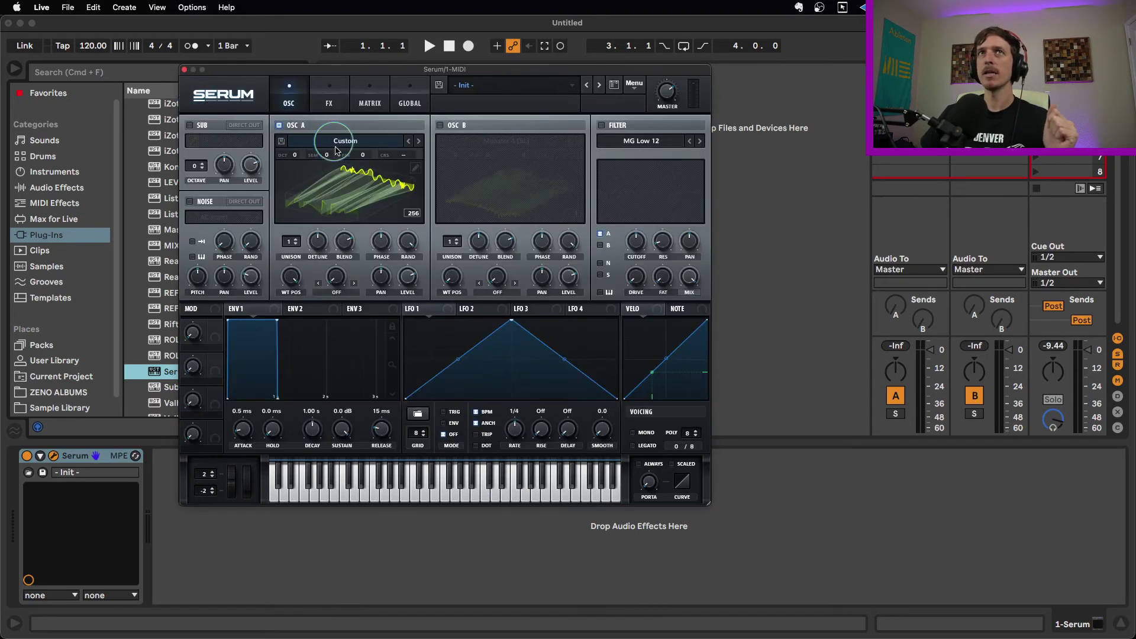
pyautogui.moveTo(291, 277); pyautogui.dragTo(331, 414)
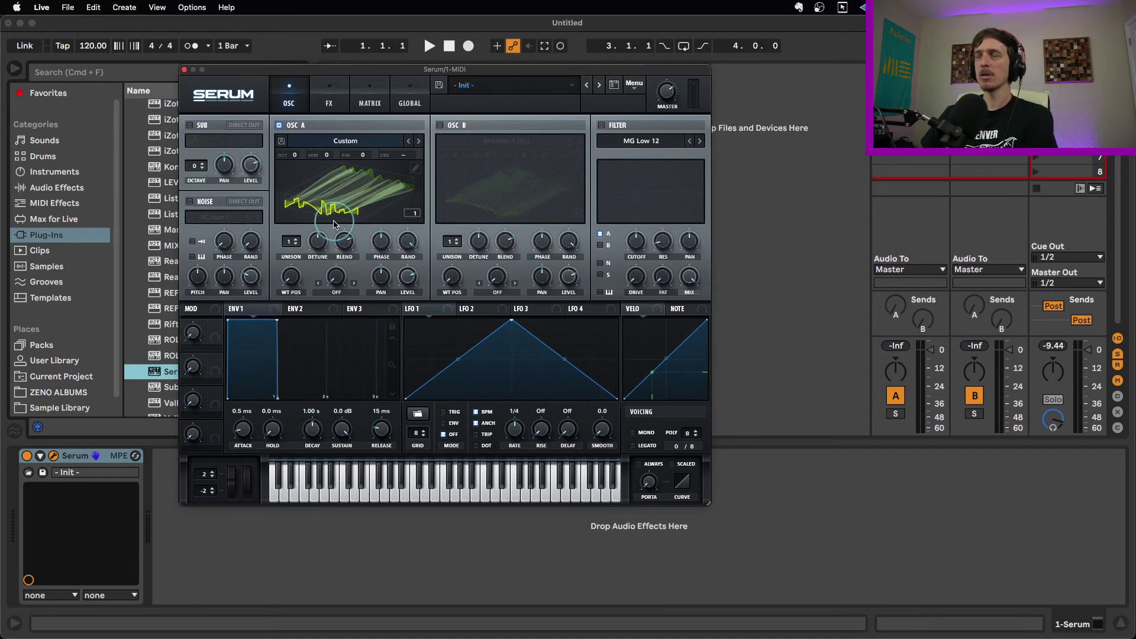
pyautogui.moveTo(291, 276); pyautogui.dragTo(300, 165)
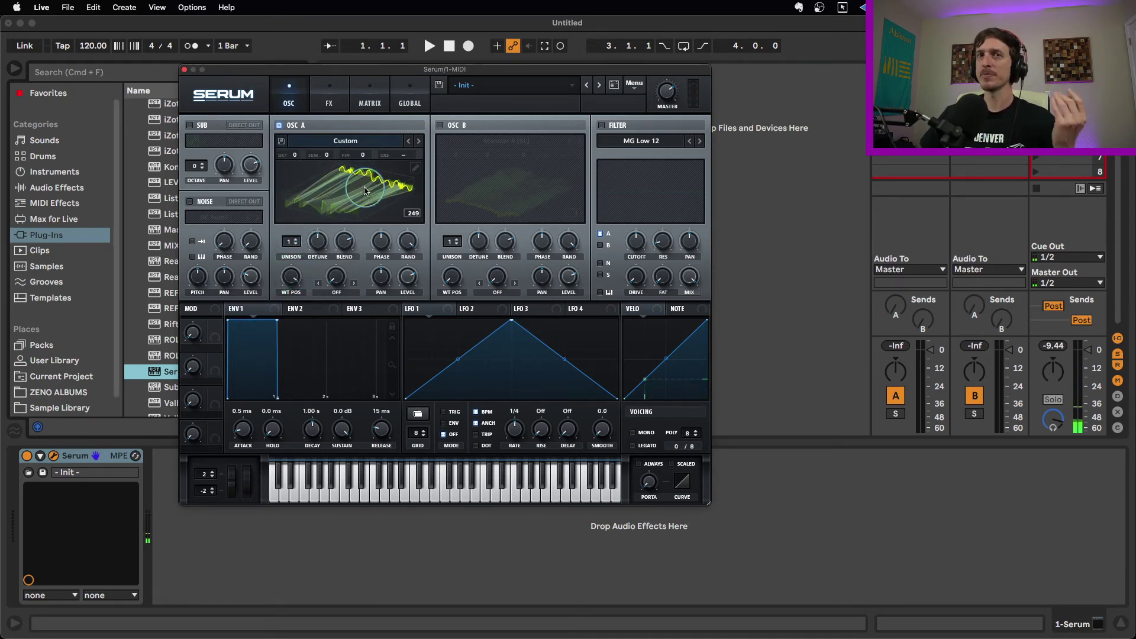
# Reopen the table editor, scrub the last frames, then apply Add/Remove > Init All (default)
pyautogui.click(415, 168)
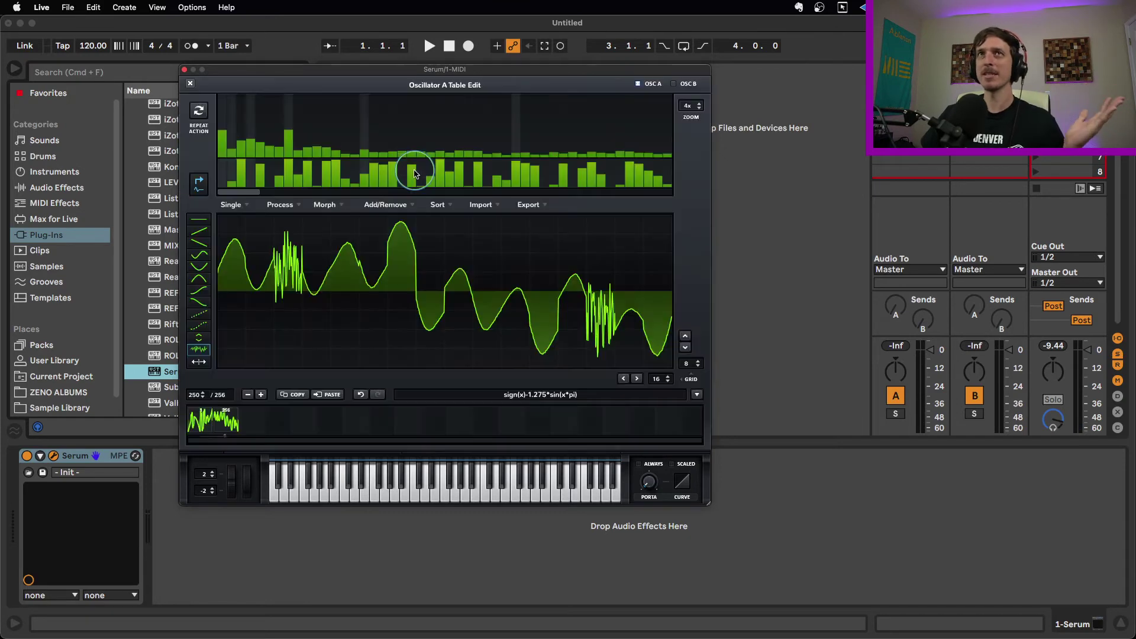
pyautogui.moveTo(187, 420); pyautogui.dragTo(211, 426)
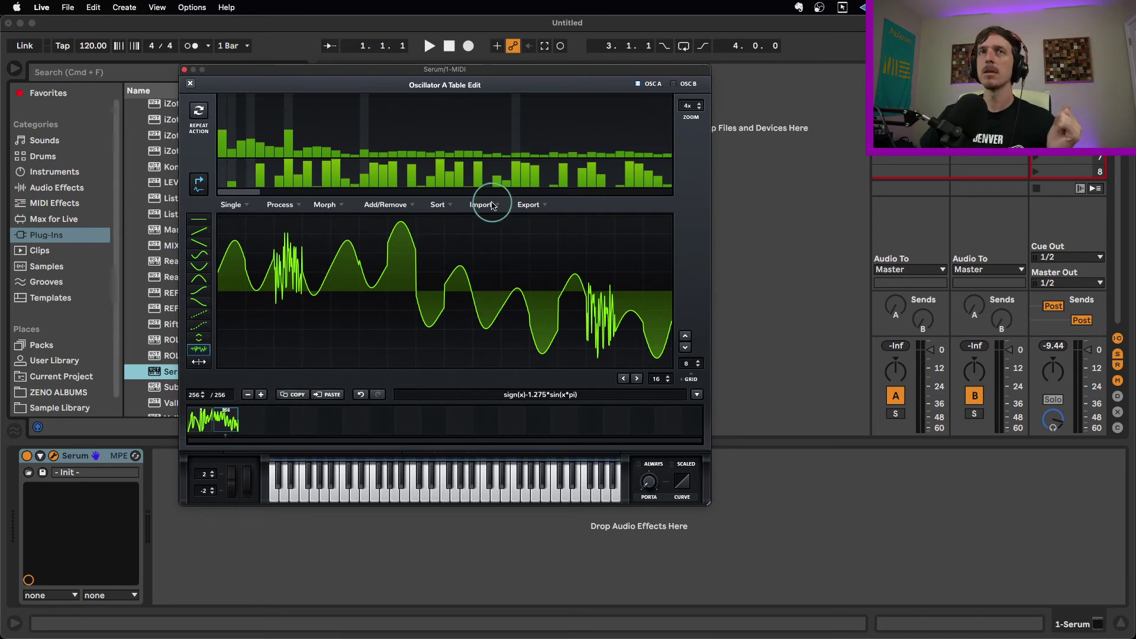
pyautogui.click(387, 205)
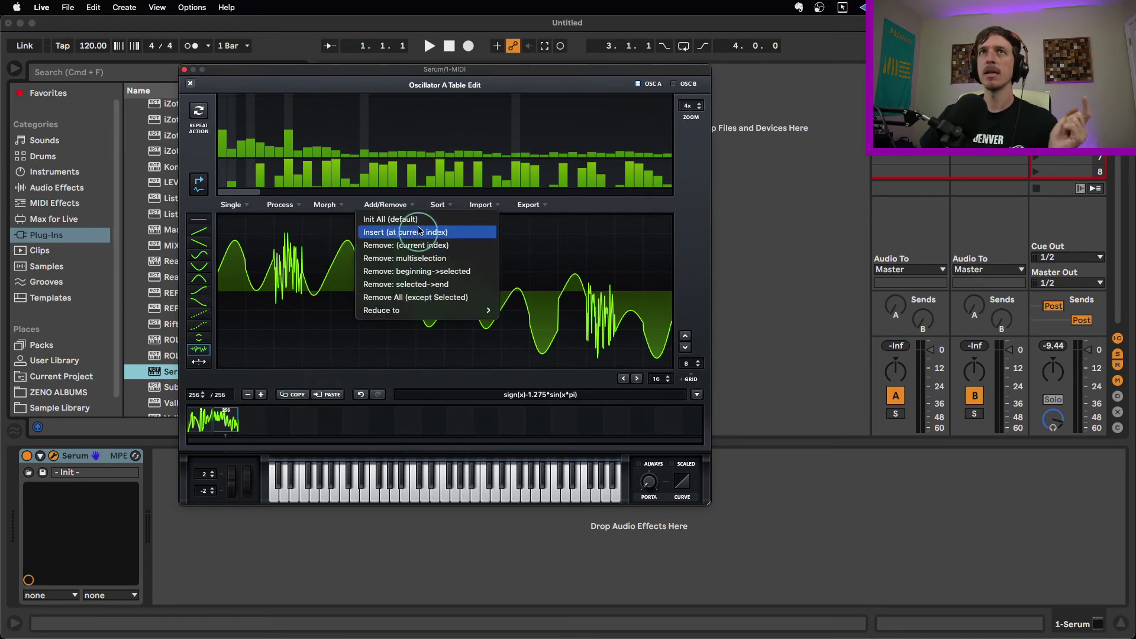
pyautogui.click(404, 219)
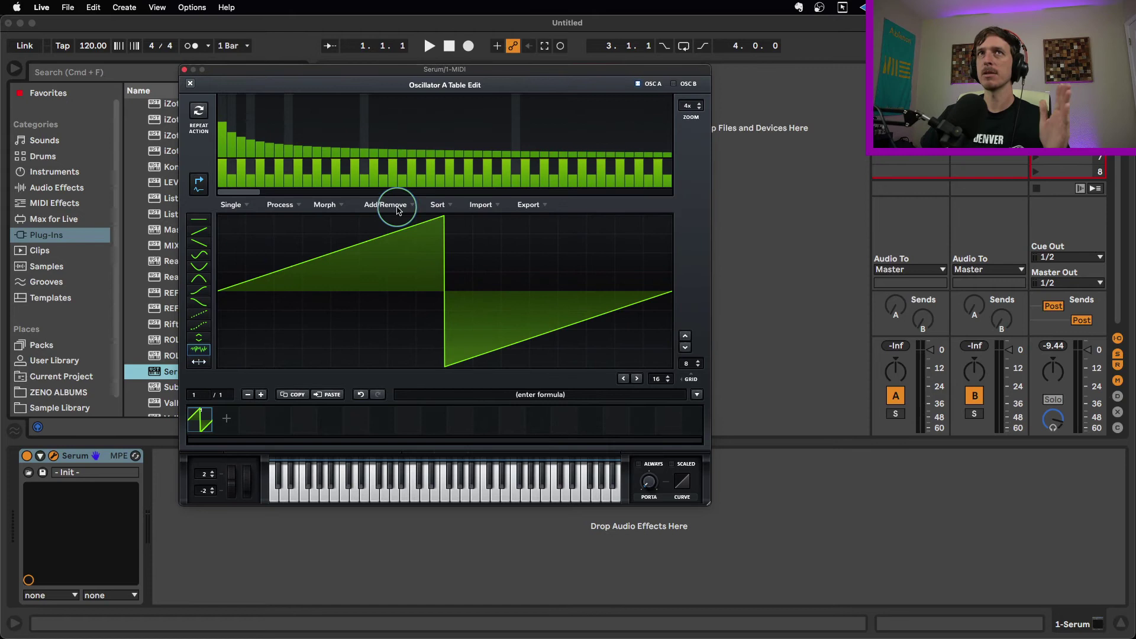
# Copy the saw into a second frame and redraw it as stepped arches
pyautogui.click(397, 210)
pyautogui.click(380, 211)
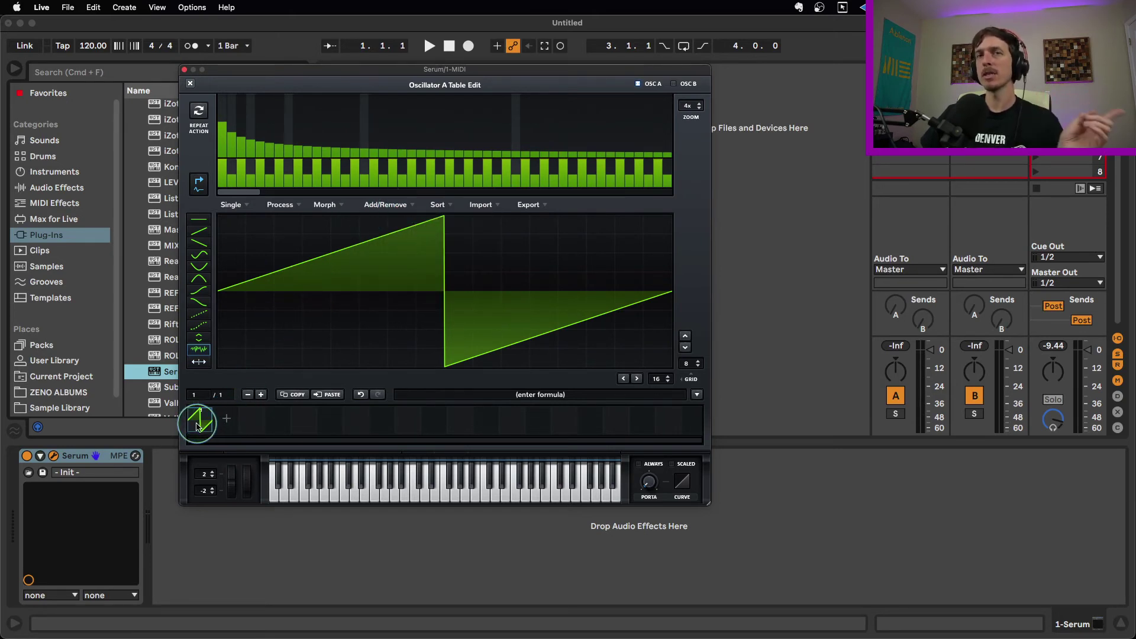
pyautogui.moveTo(201, 428); pyautogui.dragTo(219, 429)
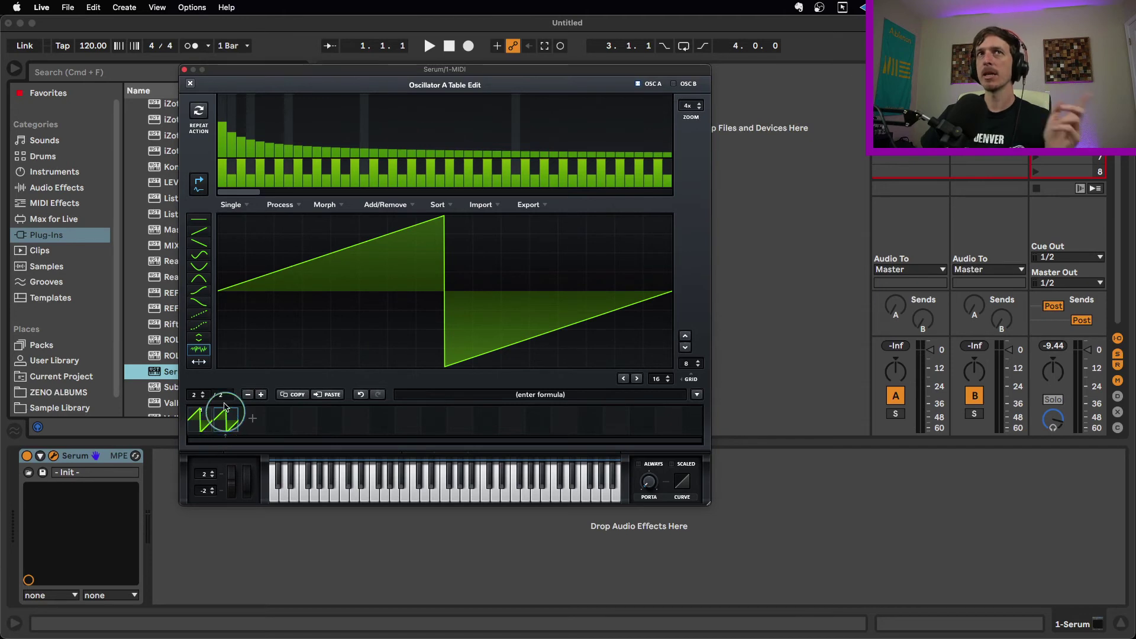
pyautogui.click(199, 278)
pyautogui.moveTo(277, 355)
pyautogui.mouseDown()
pyautogui.moveTo(325, 331)
pyautogui.moveTo(680, 256)
pyautogui.moveTo(658, 264)
pyautogui.mouseUp()
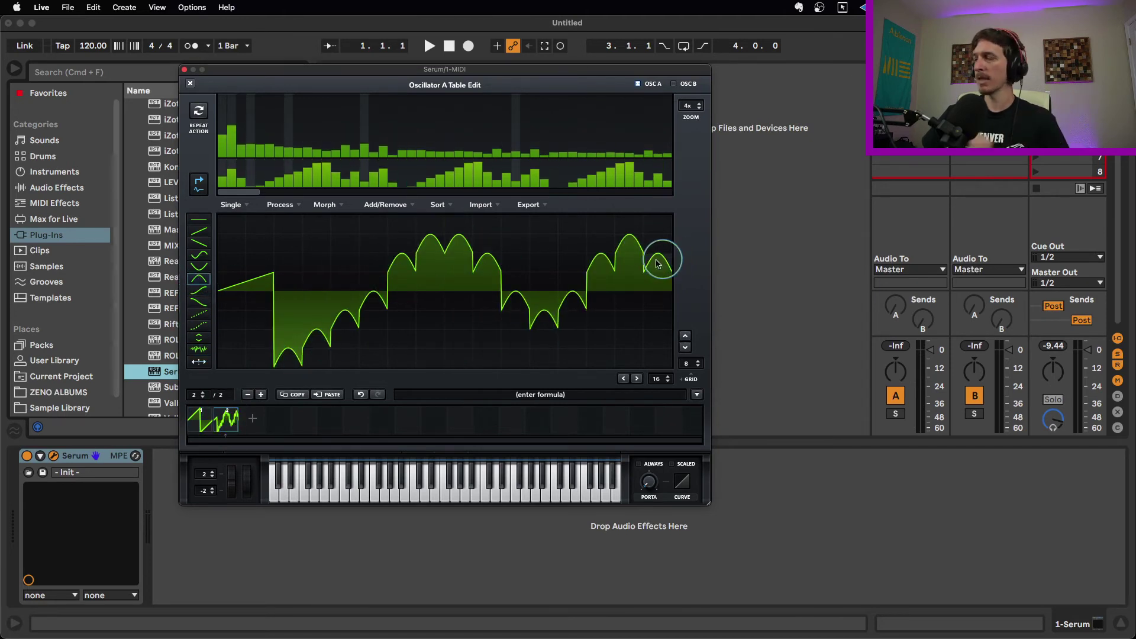
# Add a third frame and draw an arch dip and rising arcs across its middle
pyautogui.click(253, 418)
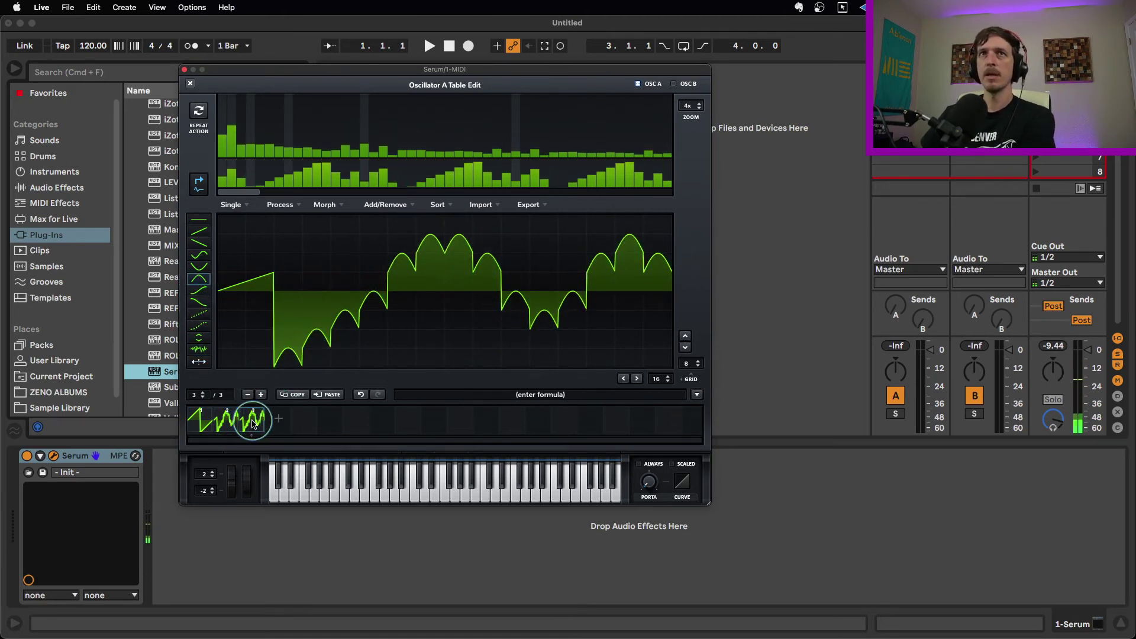
pyautogui.click(199, 338)
pyautogui.click(350, 320)
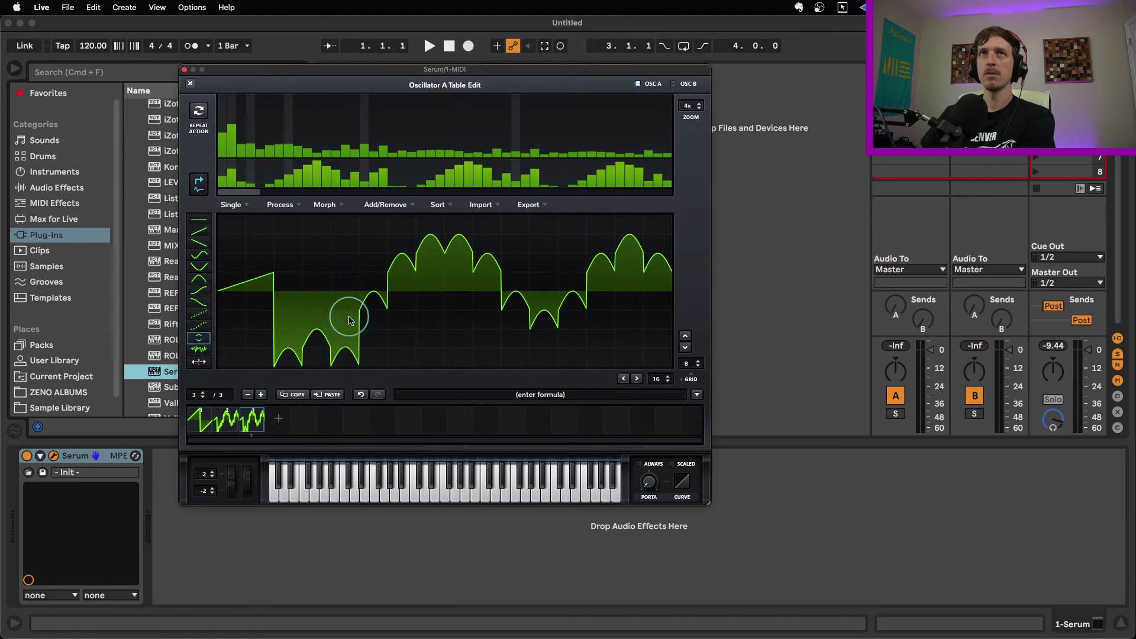
pyautogui.moveTo(349, 320)
pyautogui.mouseDown()
pyautogui.moveTo(302, 203)
pyautogui.moveTo(455, 365)
pyautogui.moveTo(487, 346)
pyautogui.mouseUp()
# Paint noise across frame 3's left-middle and right cells, then mirror the left half onto the right
pyautogui.click(199, 219)
pyautogui.click(199, 349)
pyautogui.moveTo(373, 278)
pyautogui.mouseDown()
pyautogui.moveTo(362, 317)
pyautogui.moveTo(339, 231)
pyautogui.mouseUp()
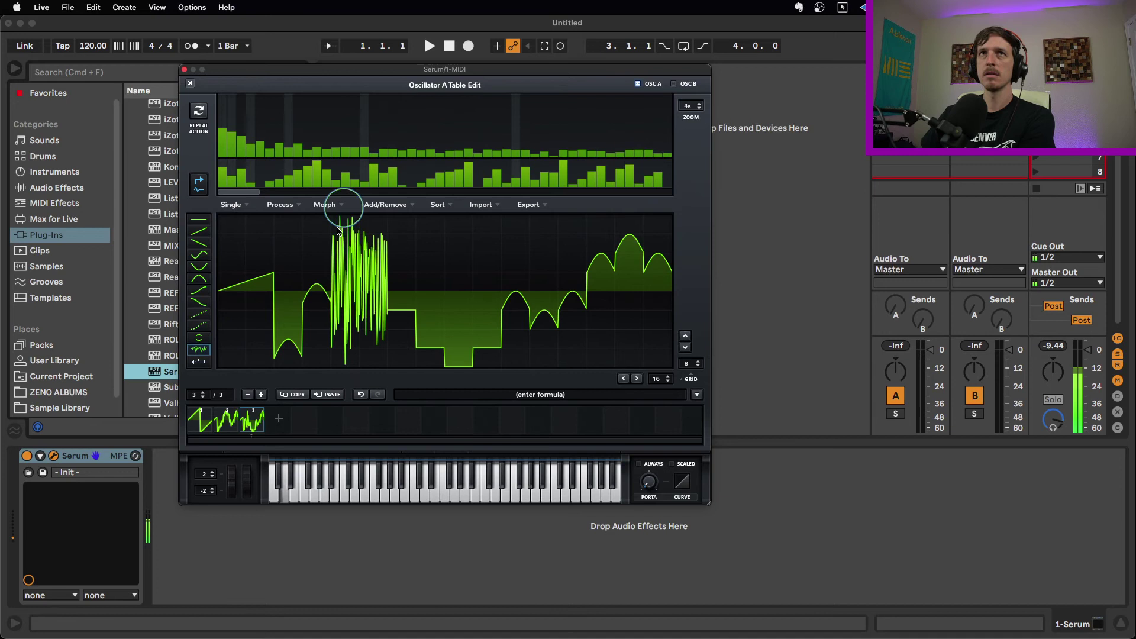
pyautogui.moveTo(446, 341); pyautogui.dragTo(643, 249)
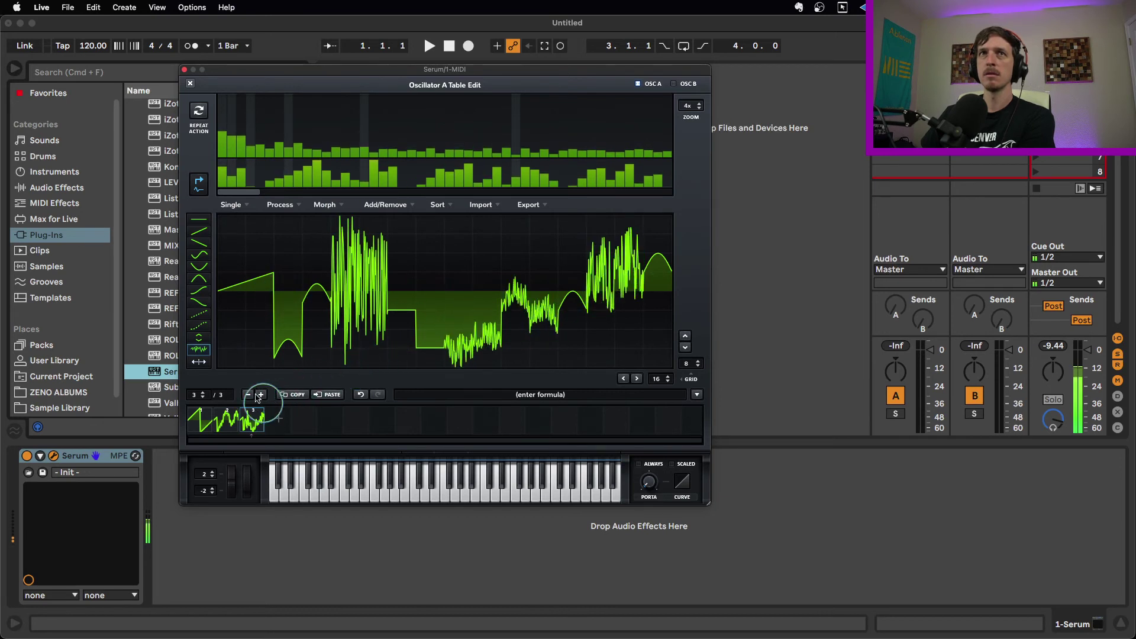
pyautogui.click(198, 362)
pyautogui.click(275, 308)
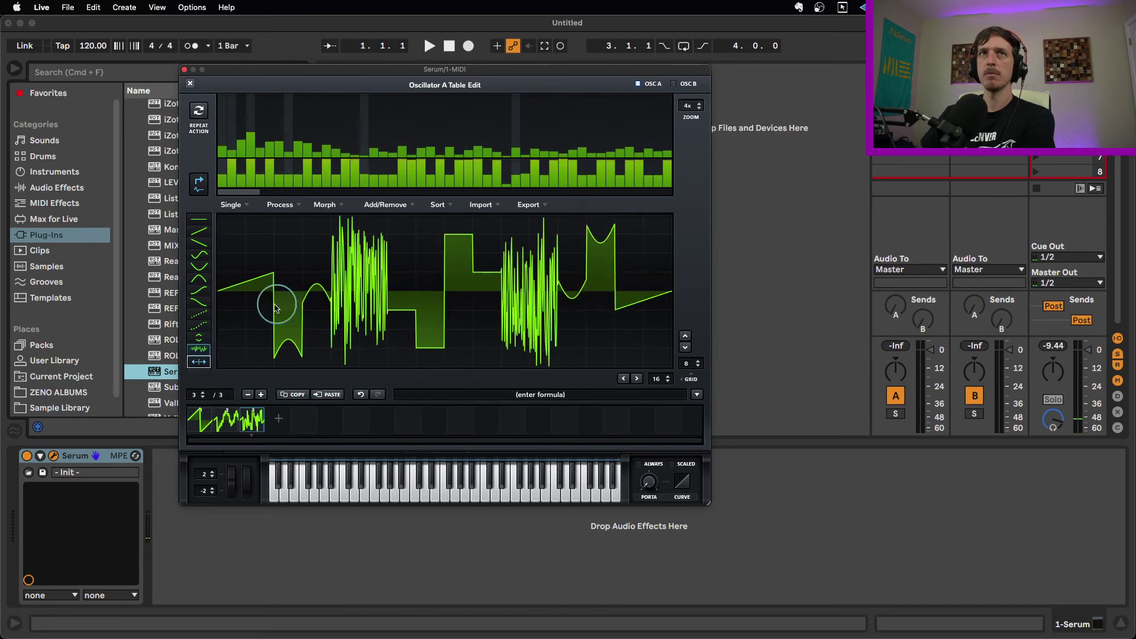
# Compare the saw, stepped-arch and noisy frames, then bring up the Morph choices
pyautogui.click(219, 427)
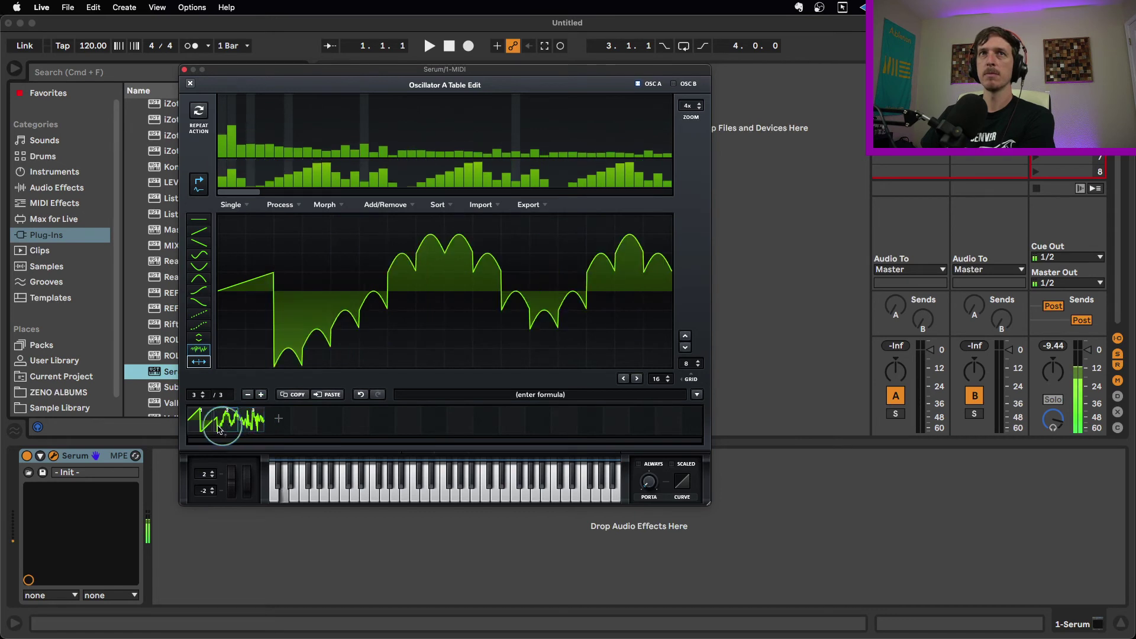
pyautogui.click(201, 421)
pyautogui.click(228, 421)
pyautogui.click(253, 422)
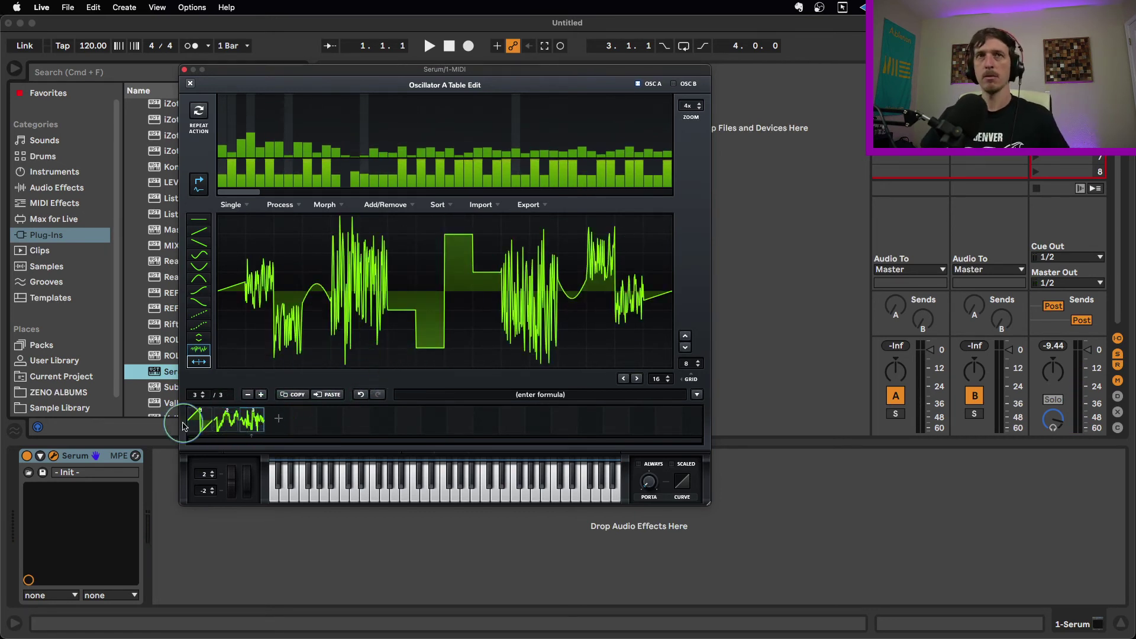
pyautogui.click(326, 204)
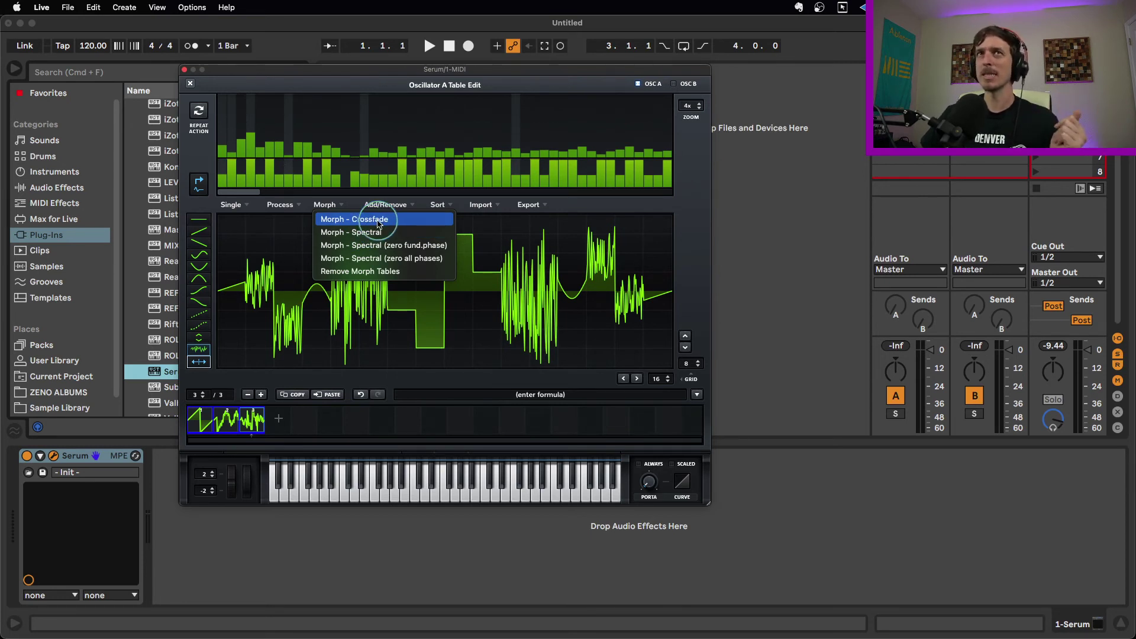
# Apply Morph - Crossfade, check the first, middle and 256th frames, and close the editor
pyautogui.click(378, 223)
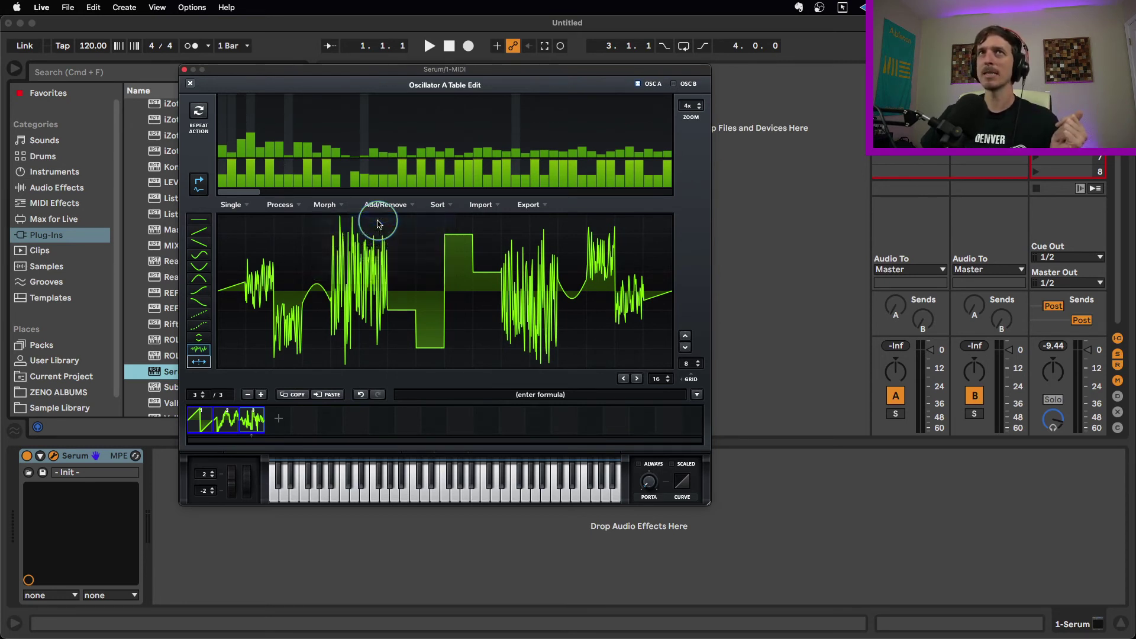
pyautogui.click(229, 423)
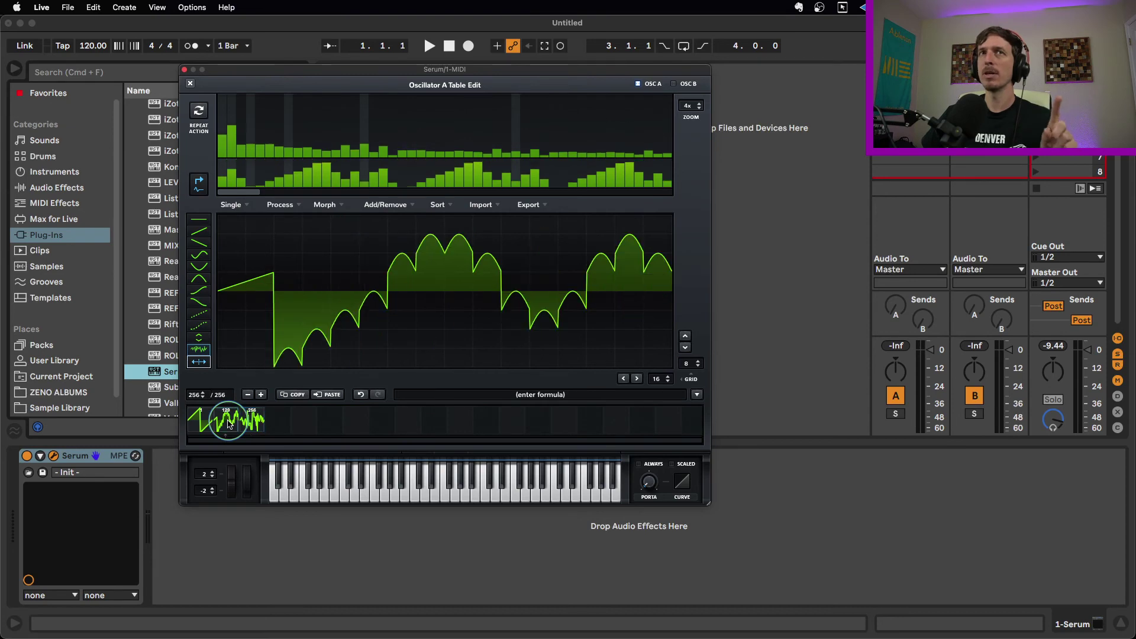
pyautogui.click(210, 424)
pyautogui.click(253, 419)
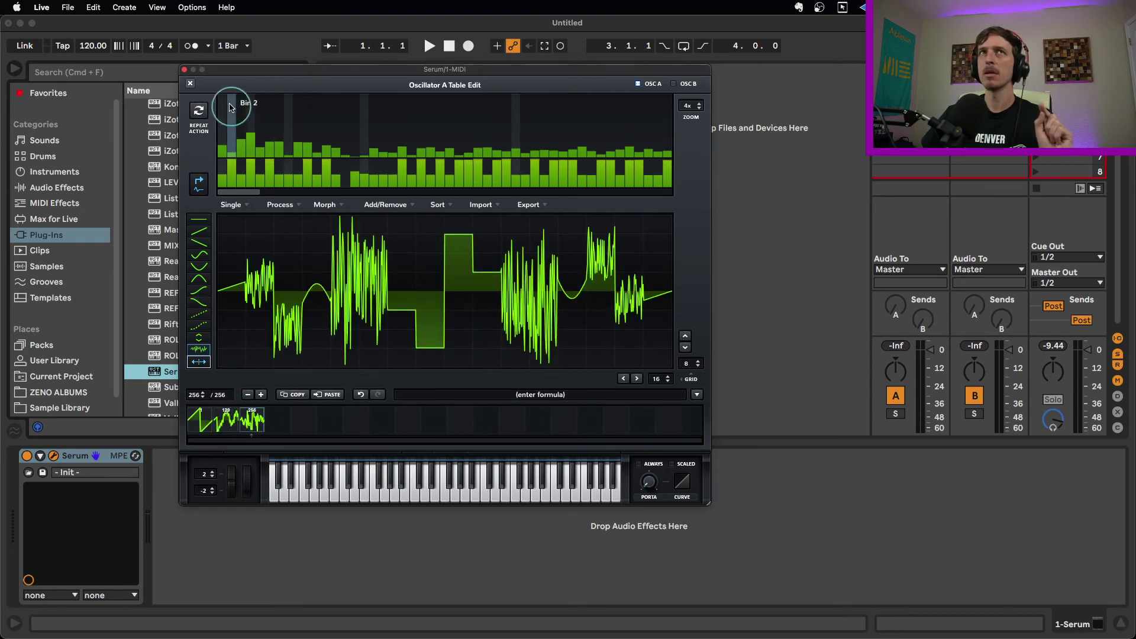
pyautogui.click(190, 83)
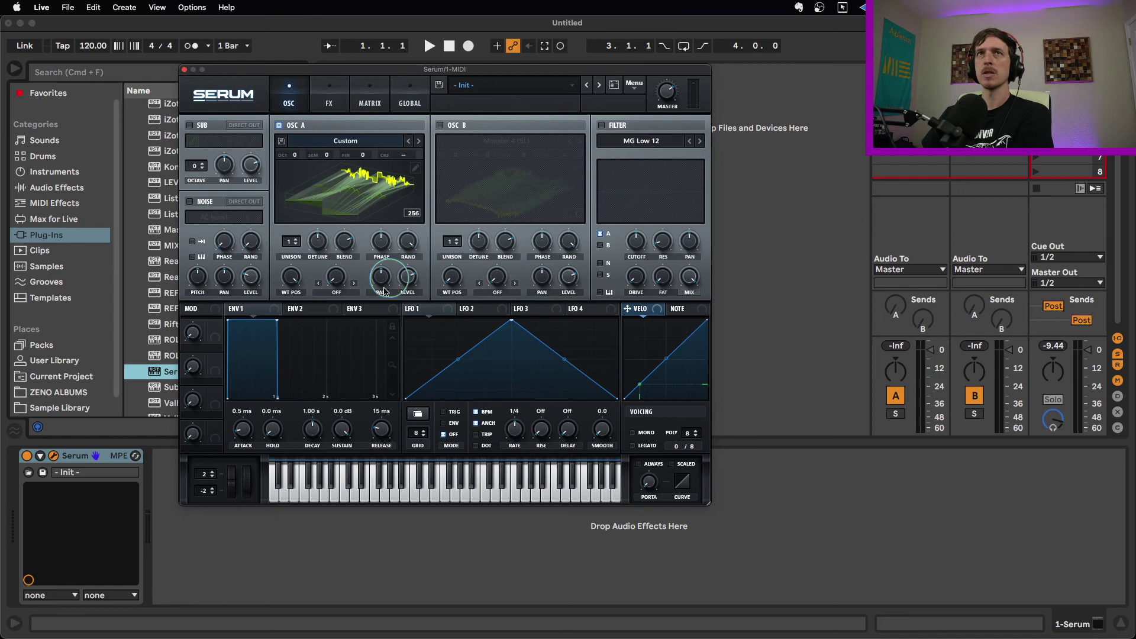
# Lower Osc A's WT POS from 256 to 247 and reopen its table editor
pyautogui.moveTo(294, 282)
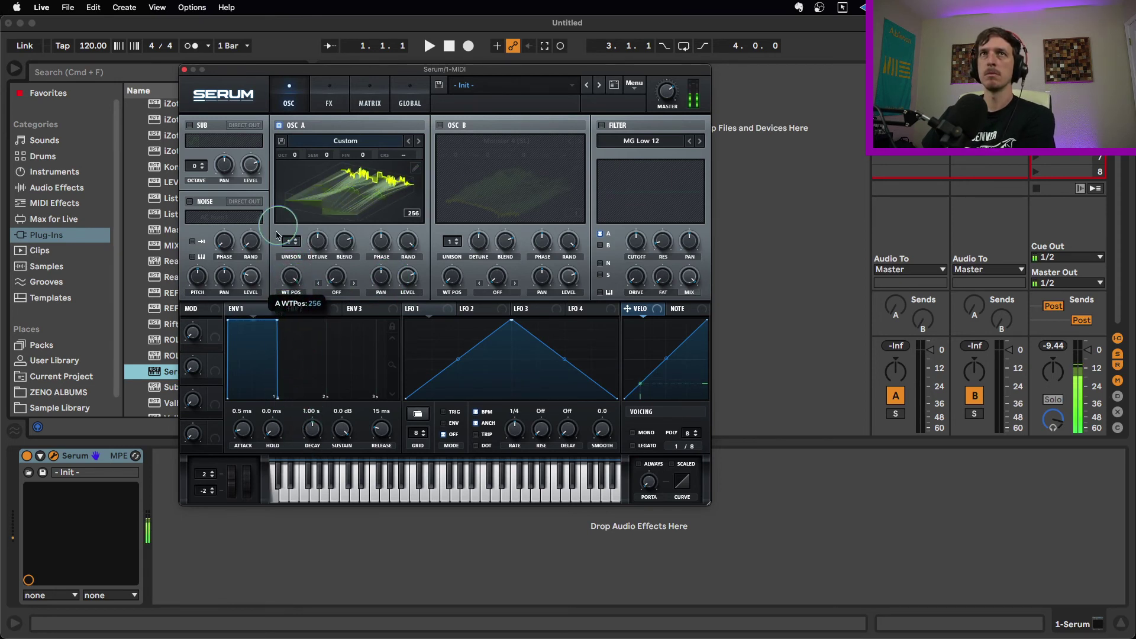
pyautogui.moveTo(314, 287); pyautogui.dragTo(317, 307)
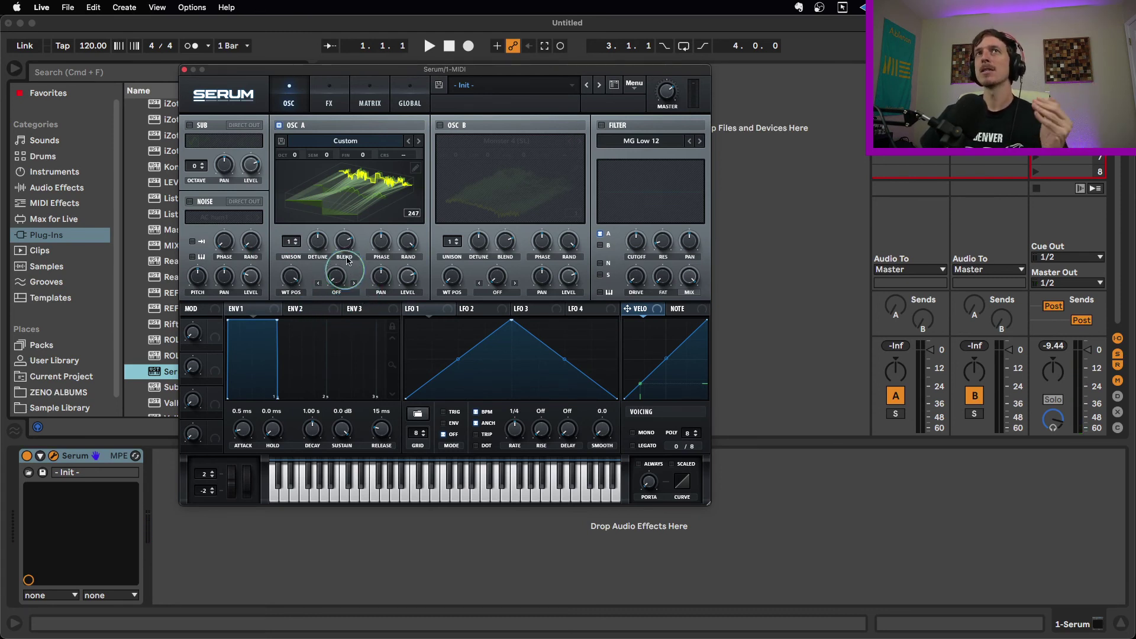
pyautogui.click(416, 168)
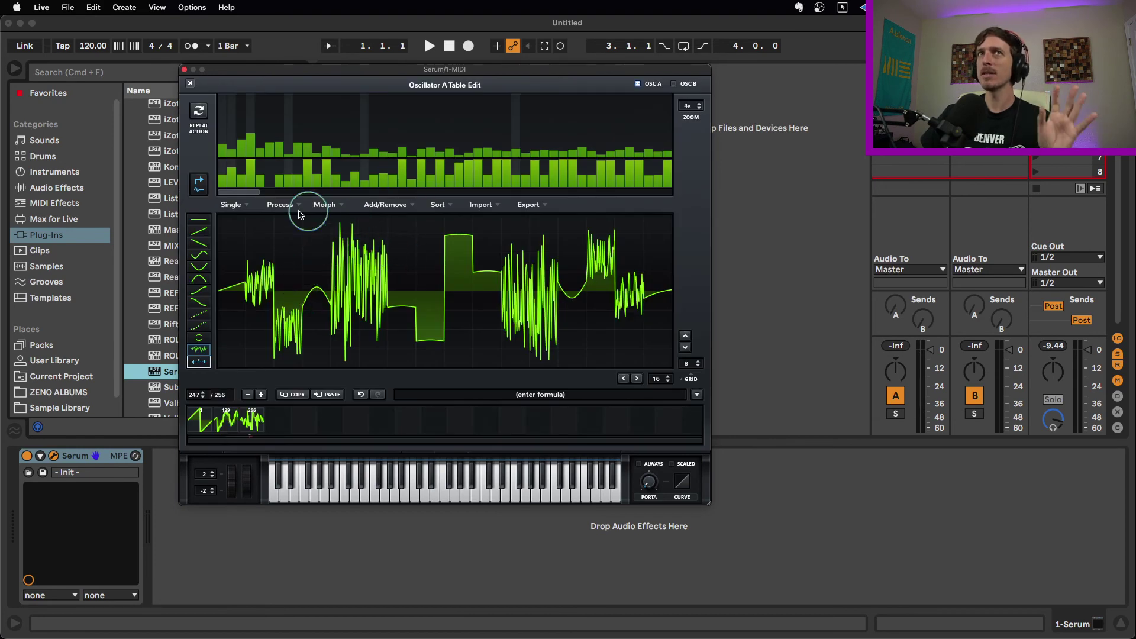
pyautogui.click(277, 205)
pyautogui.click(274, 207)
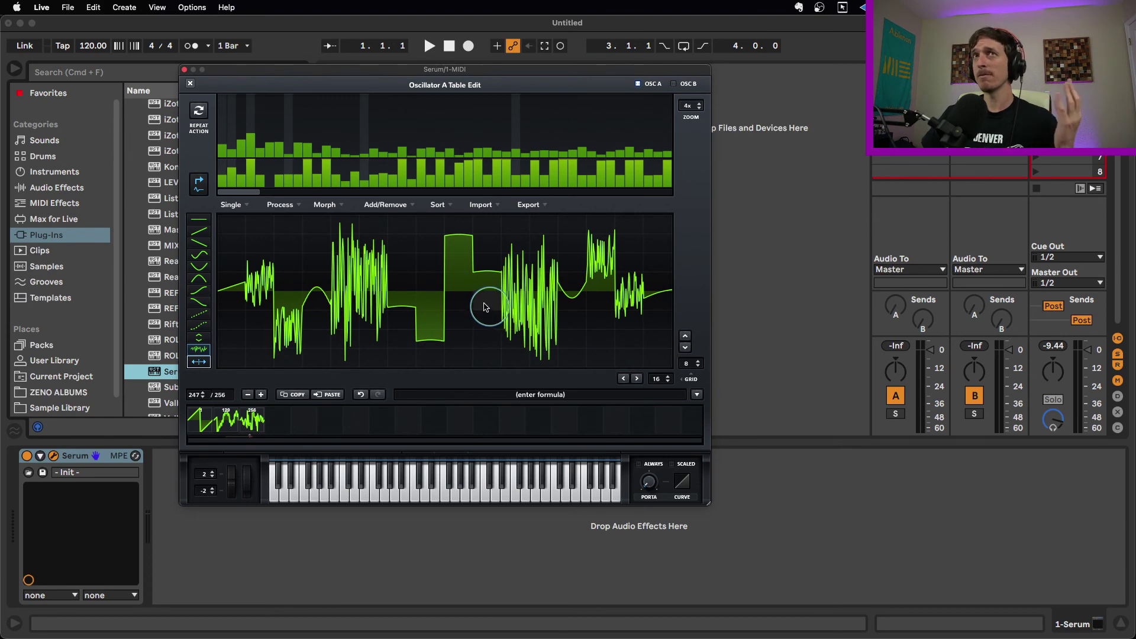
pyautogui.click(190, 84)
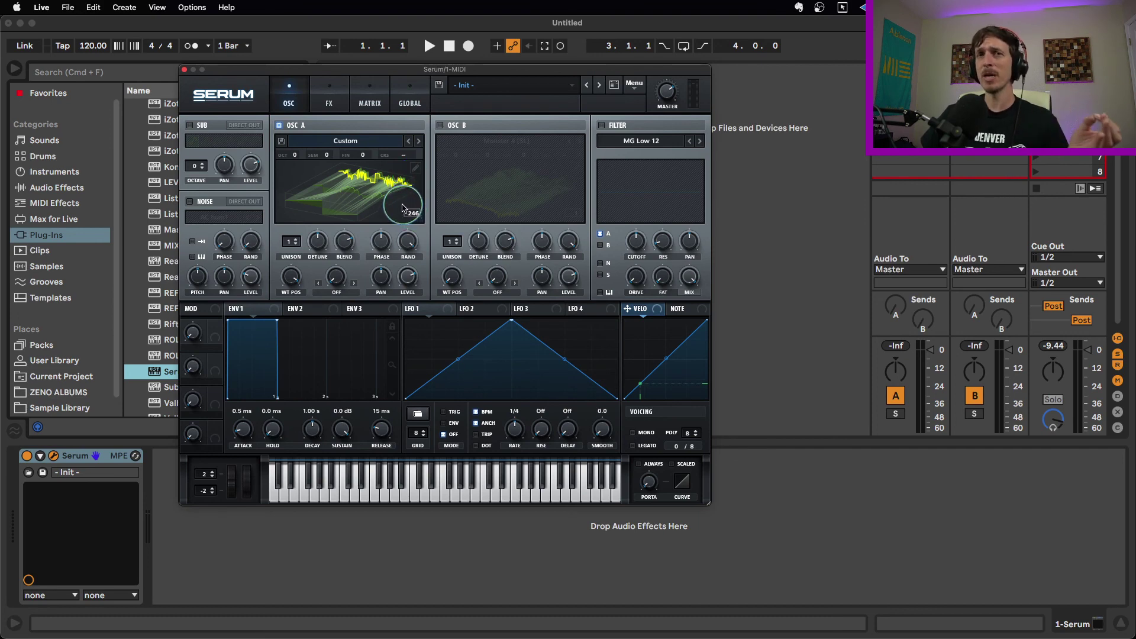
pyautogui.click(415, 170)
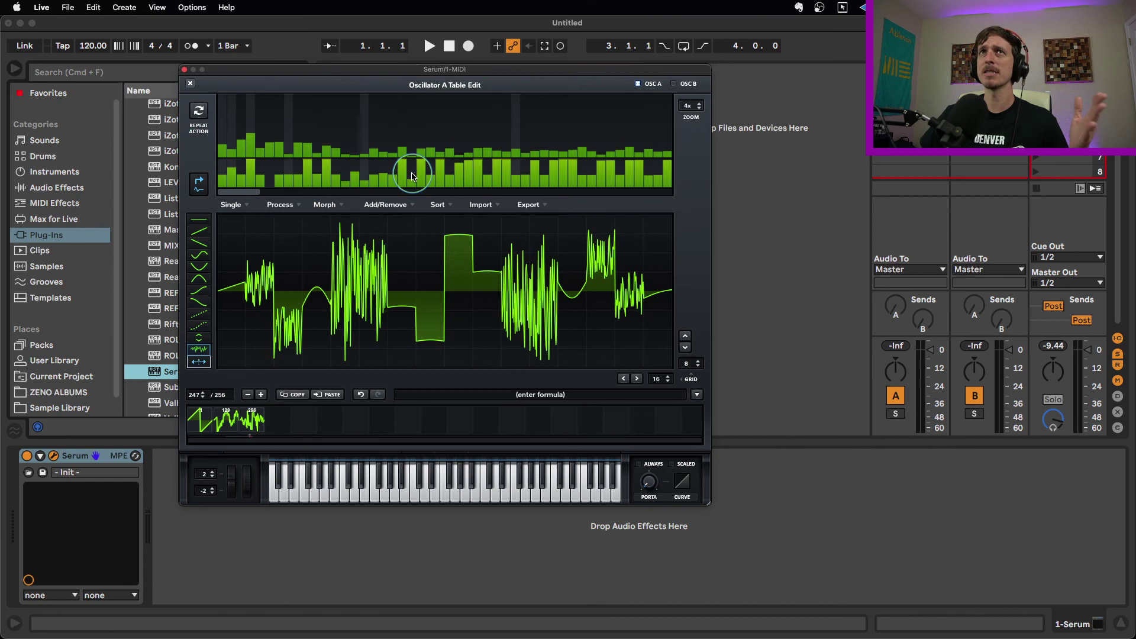
pyautogui.click(537, 205)
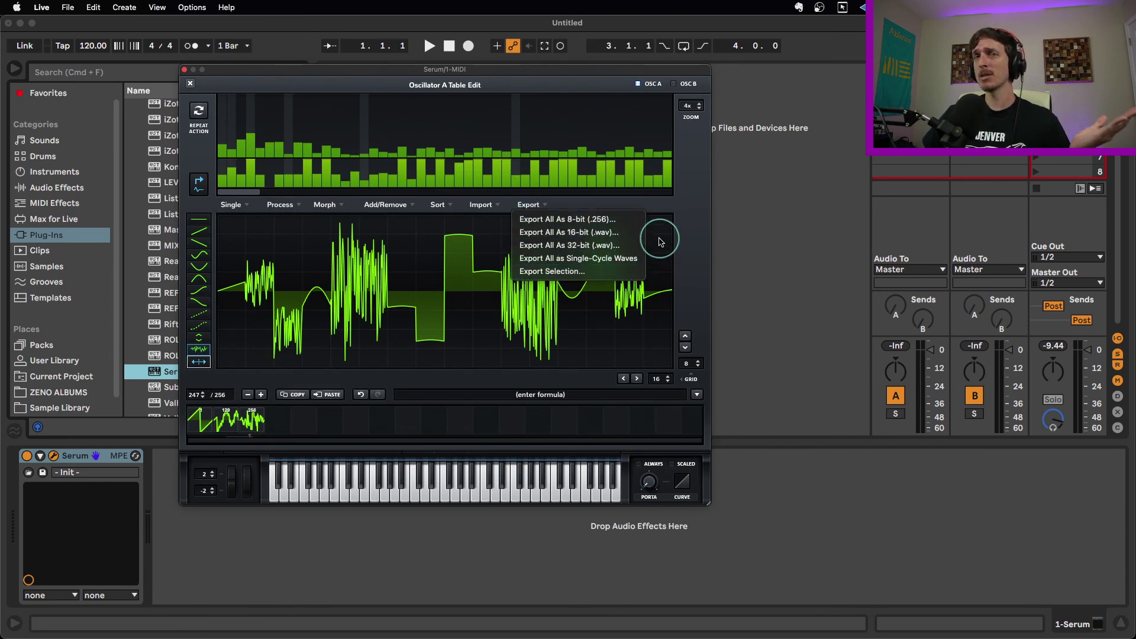
pyautogui.click(543, 205)
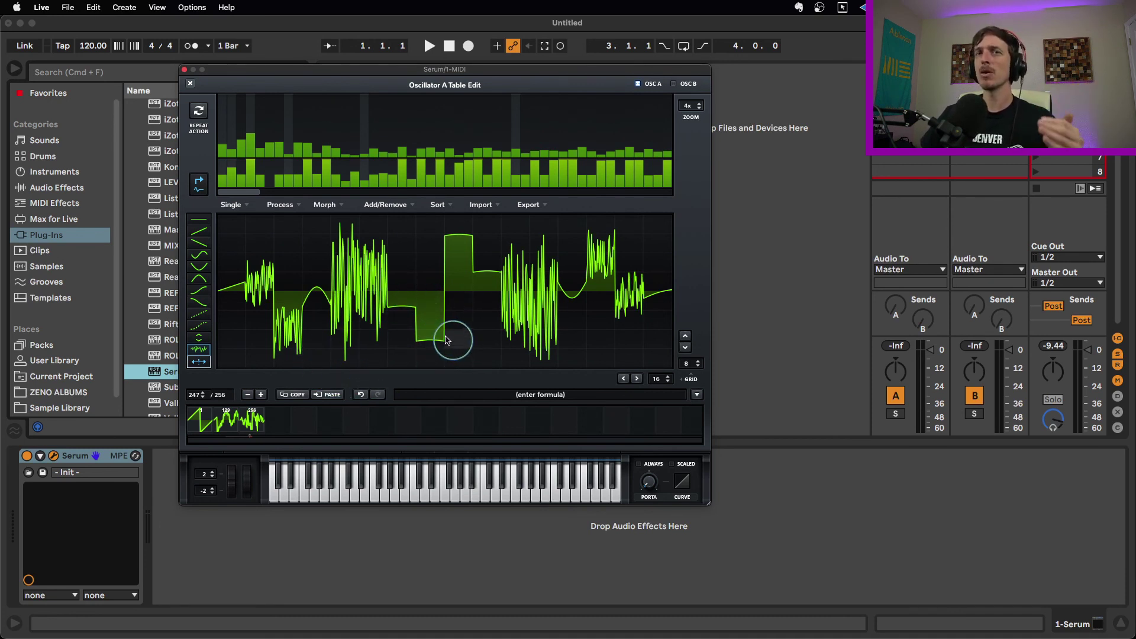
# Select wavetable frame 129 in the morphed Custom table, then exit Table Edit to the oscillator page
pyautogui.click(214, 426)
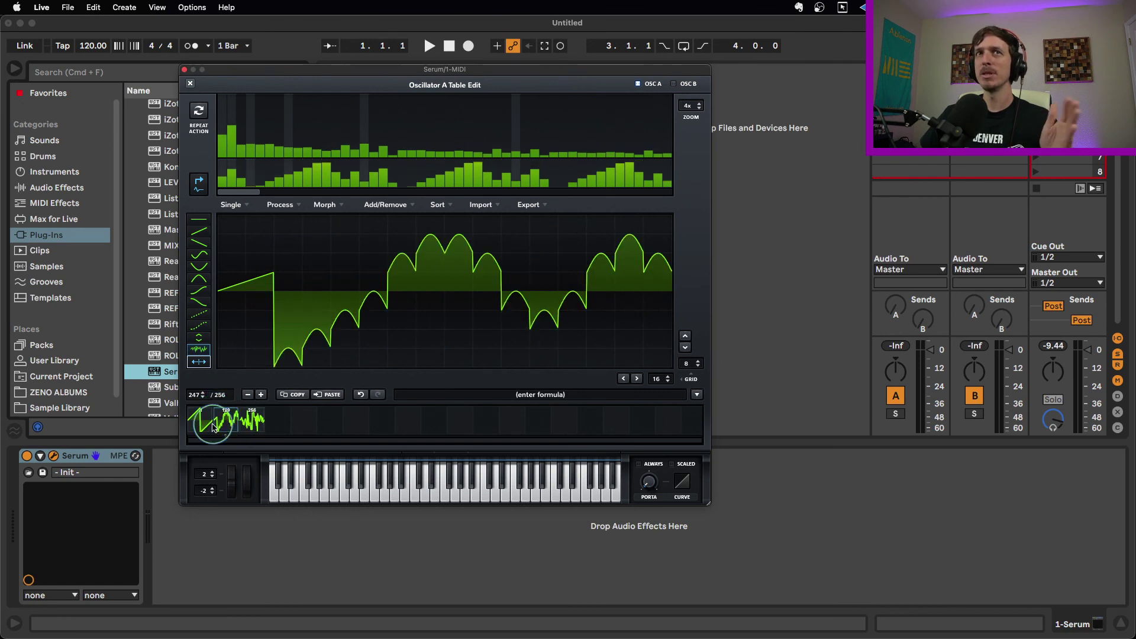
pyautogui.click(334, 205)
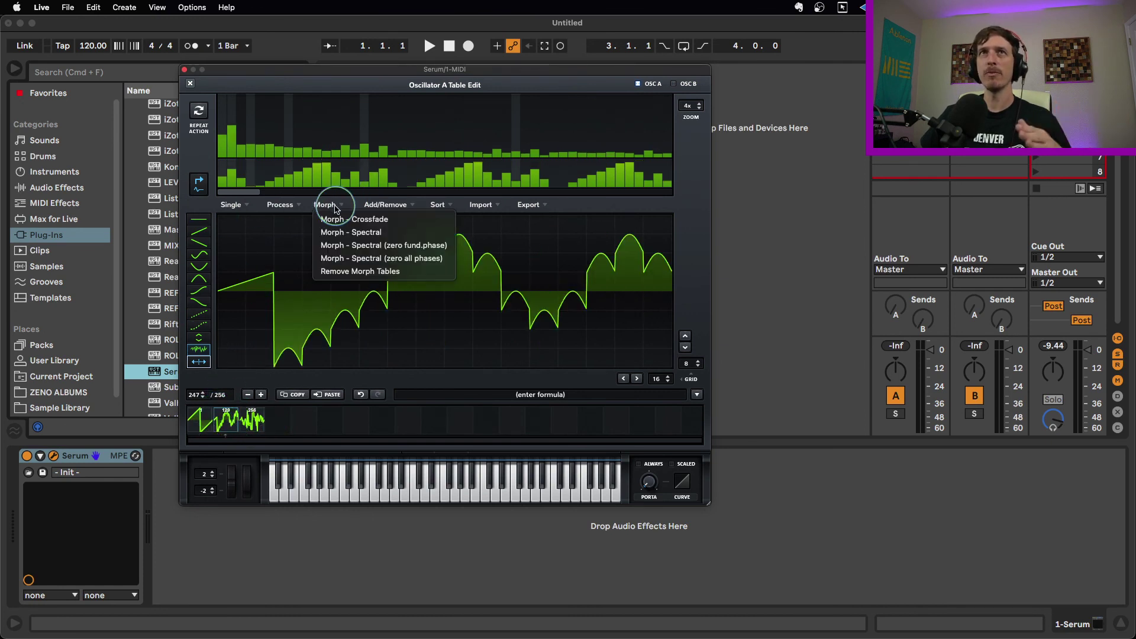
pyautogui.click(333, 206)
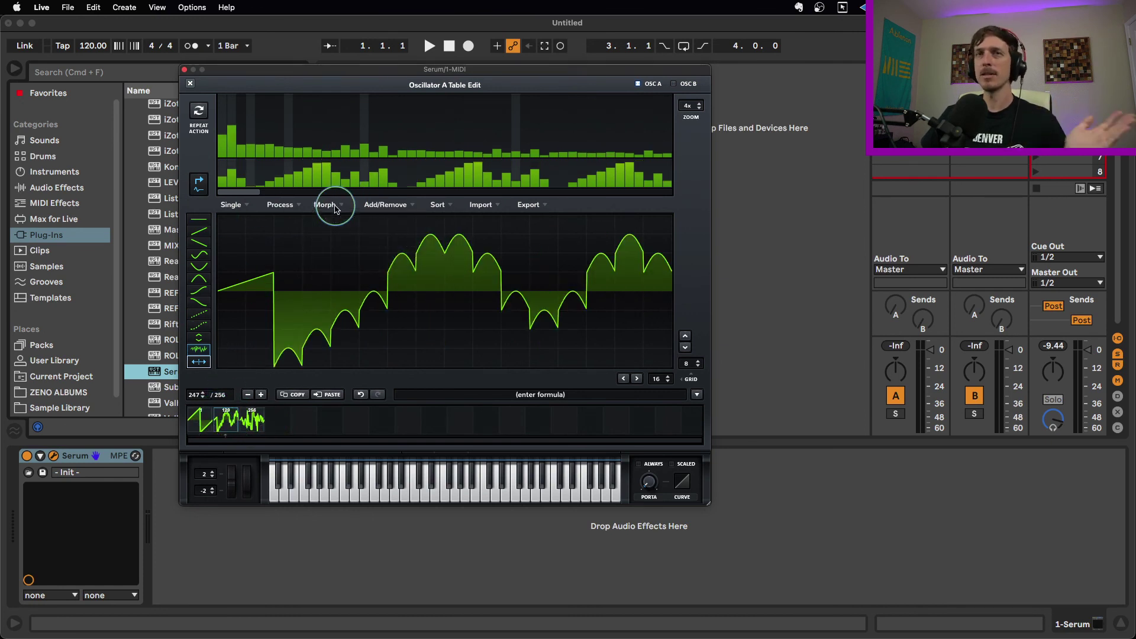
pyautogui.click(190, 84)
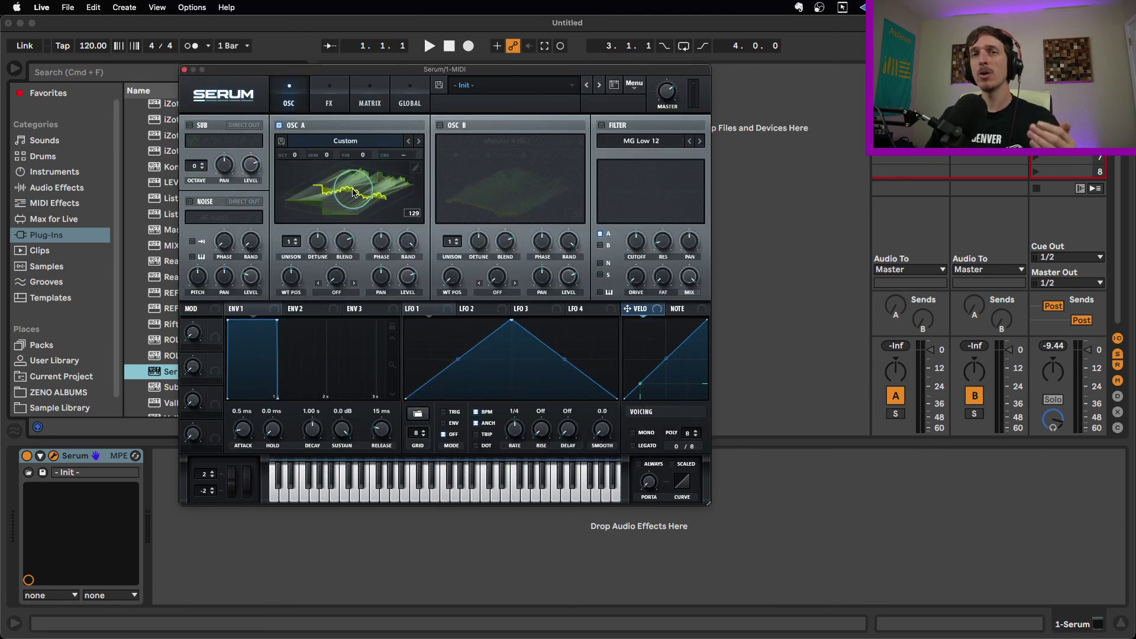